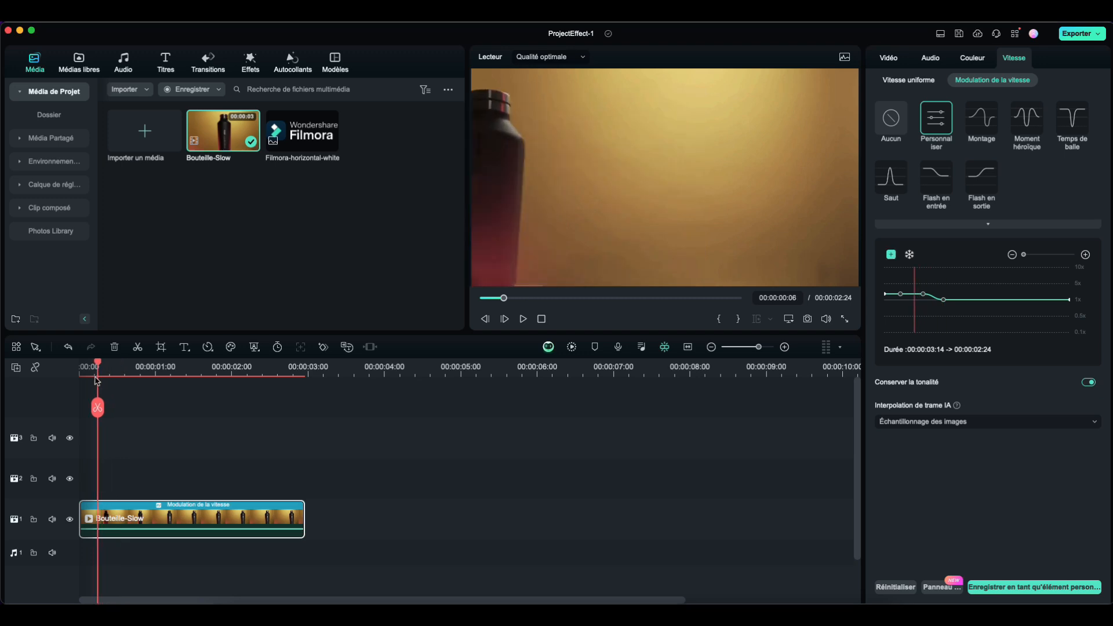
Duplicate the Bouteille-Slow clip onto video track 3, aligned with the original at the timeline start.
{"action": "left_click", "coordinate": [524, 322]}
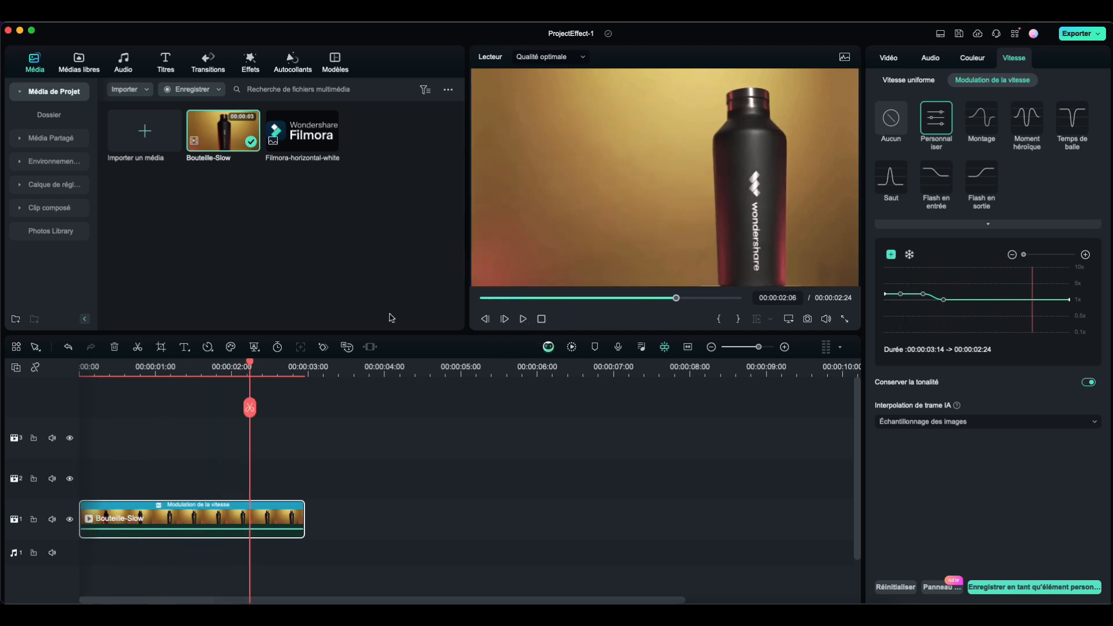
{"action": "left_click_drag", "start_coordinate": [251, 365], "coordinate": [247, 377]}
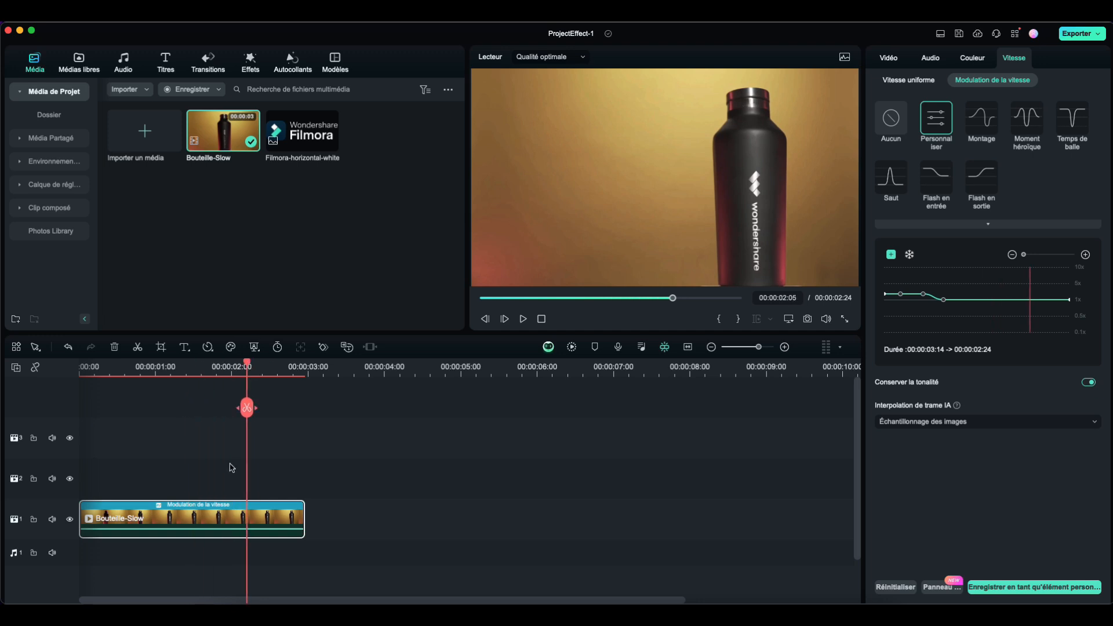
{"action": "left_click", "coordinate": [351, 374]}
{"action": "key", "text": "super+v"}
{"action": "left_click_drag", "start_coordinate": [398, 521], "coordinate": [125, 440]}
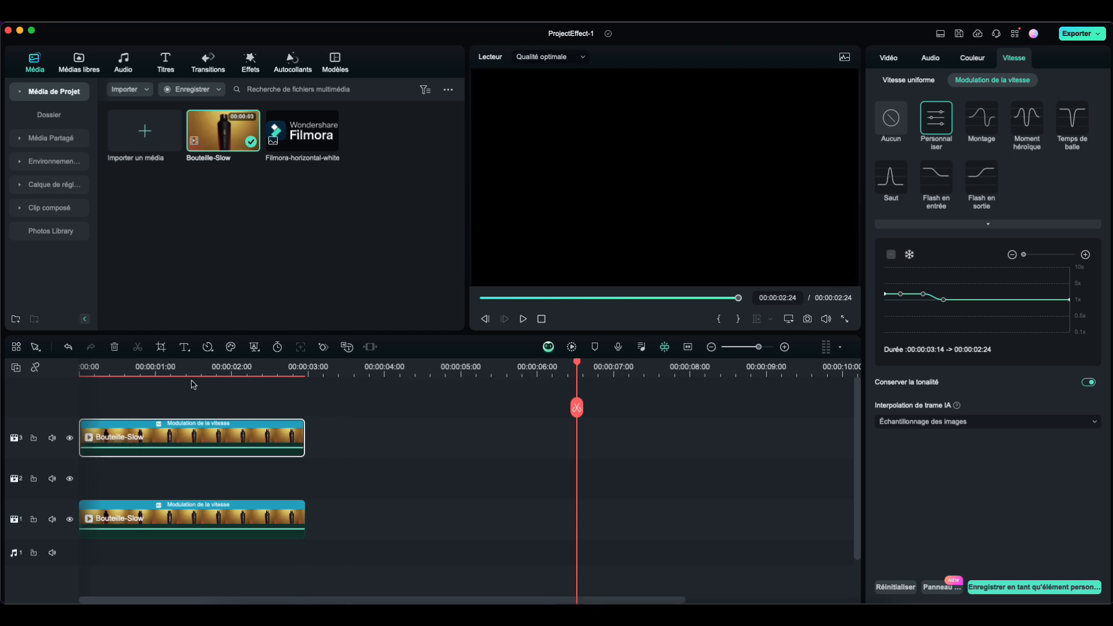
With the playhead at 00:00:01:05, apply an AI mask to the upper clip using Sélectionner un objet and pick the detected bottle.
{"action": "left_click", "coordinate": [215, 371]}
{"action": "left_click_drag", "start_coordinate": [215, 367], "coordinate": [171, 377]}
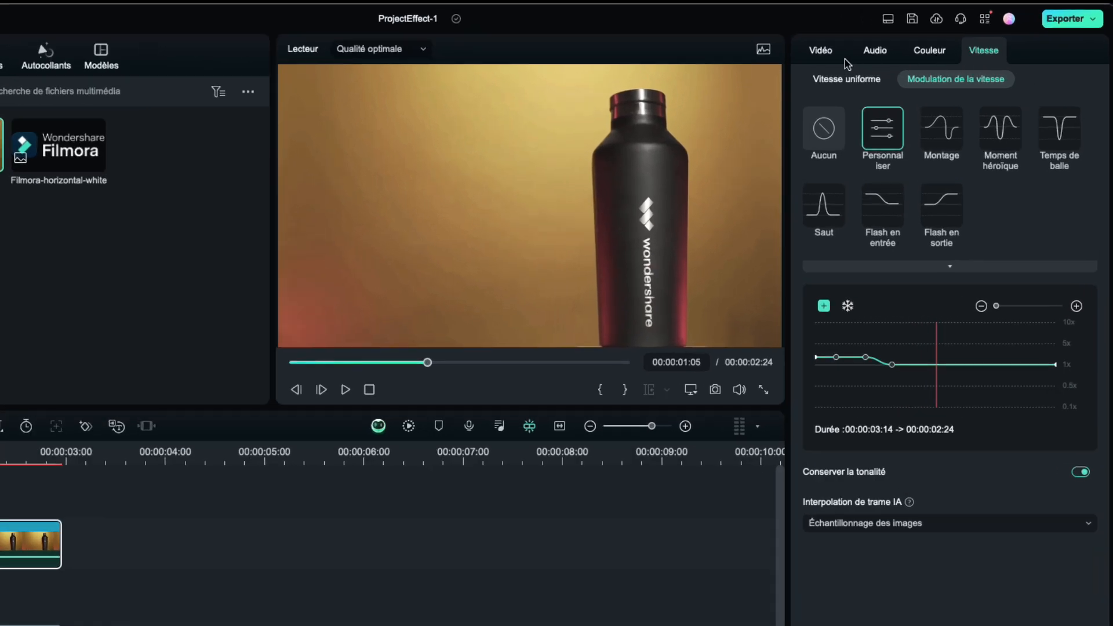
{"action": "left_click", "coordinate": [893, 61]}
{"action": "left_click", "coordinate": [927, 81]}
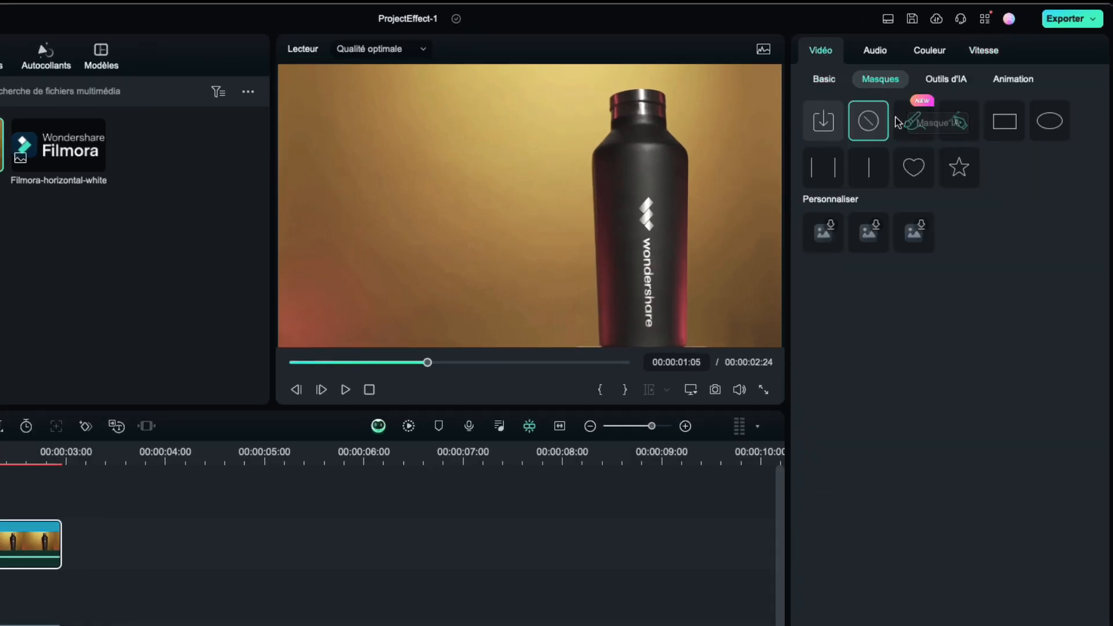
{"action": "left_click", "coordinate": [921, 127]}
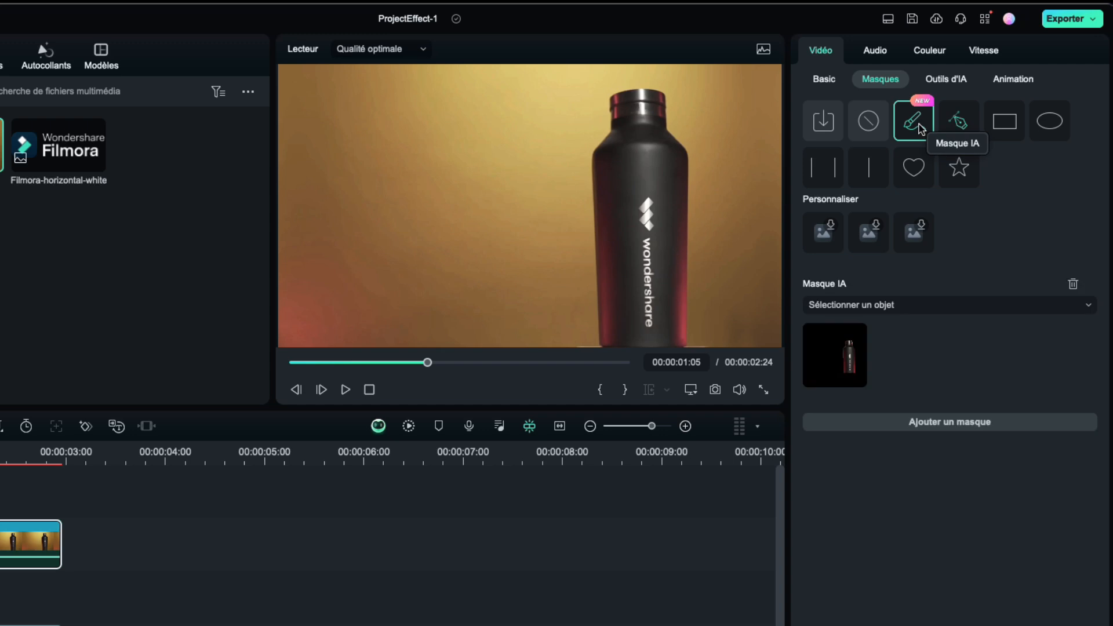
{"action": "left_click", "coordinate": [974, 306]}
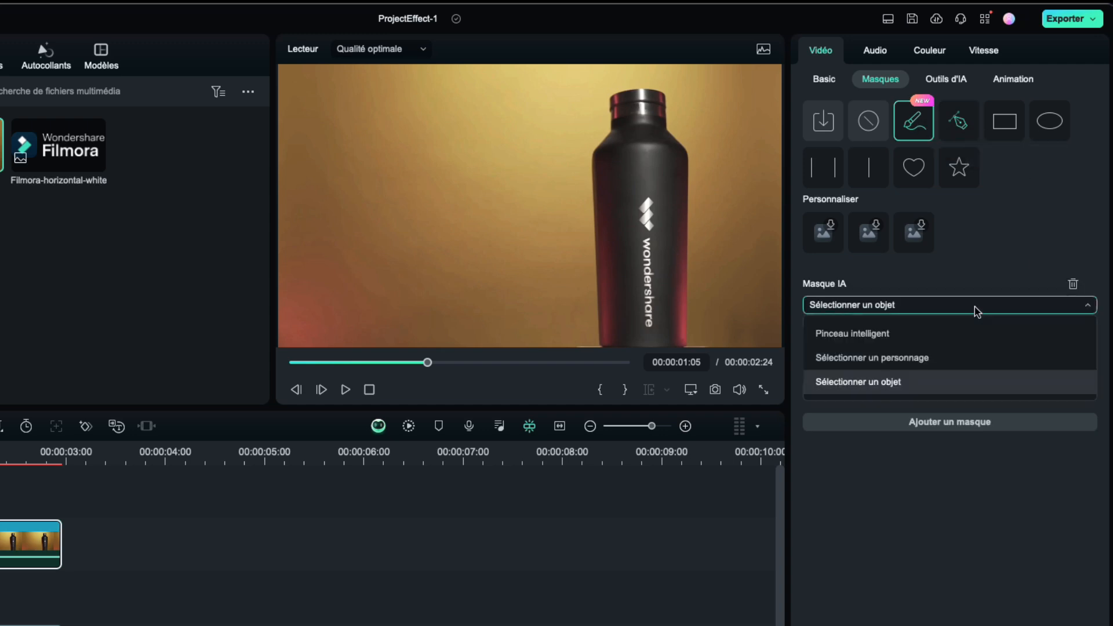
{"action": "left_click", "coordinate": [914, 389]}
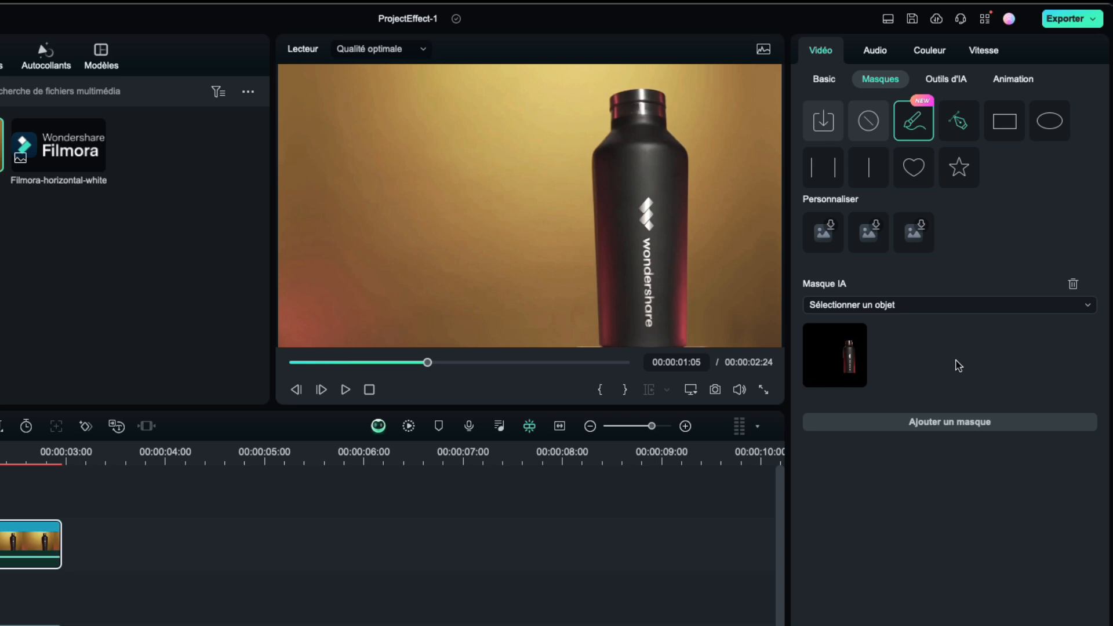
{"action": "left_click", "coordinate": [847, 363]}
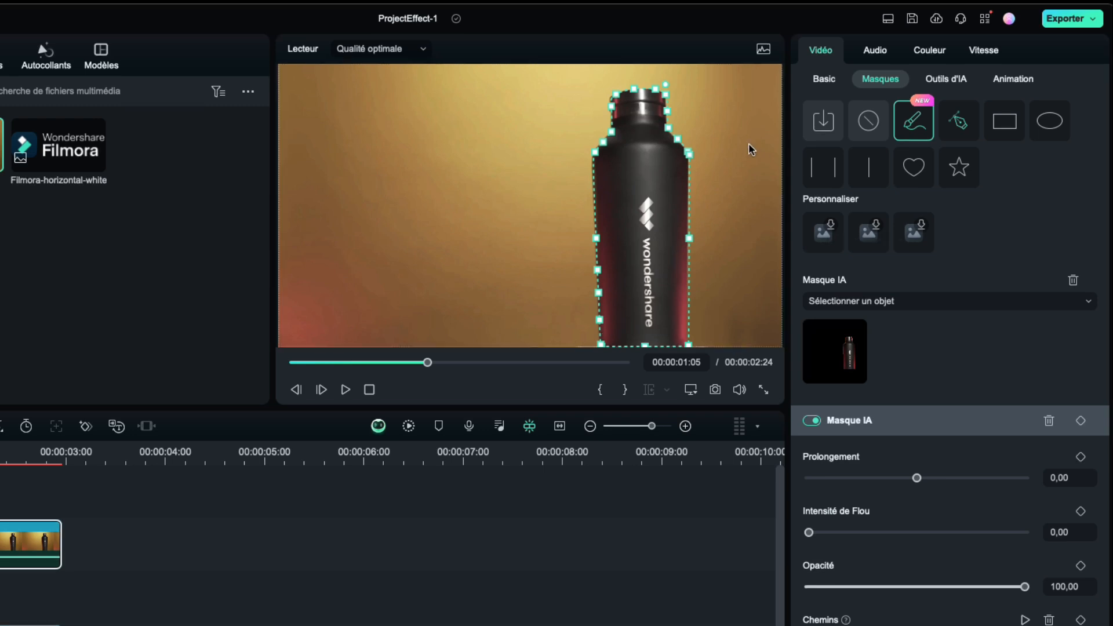
Pull the mask points along the bottle's right edge outward past the frame, so the mask covers everything right of the bottle.
{"action": "left_click_drag", "start_coordinate": [666, 94], "coordinate": [873, 95]}
{"action": "left_click_drag", "start_coordinate": [667, 110], "coordinate": [864, 168]}
{"action": "left_click_drag", "start_coordinate": [684, 139], "coordinate": [884, 209]}
{"action": "left_click_drag", "start_coordinate": [689, 238], "coordinate": [884, 278]}
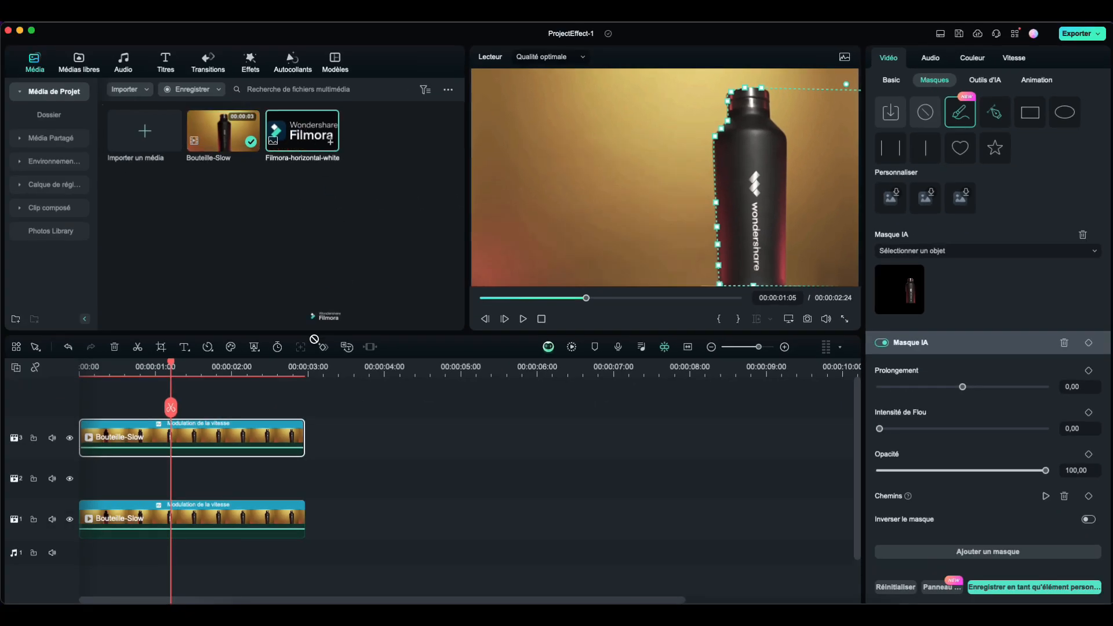
Place the Filmora-horizontal-white logo on video track 2 and trim off the part extending beyond the bottle clips.
{"action": "left_click_drag", "start_coordinate": [314, 339], "coordinate": [56, 487]}
{"action": "left_click_drag", "start_coordinate": [171, 408], "coordinate": [311, 407]}
{"action": "left_click", "coordinate": [305, 409]}
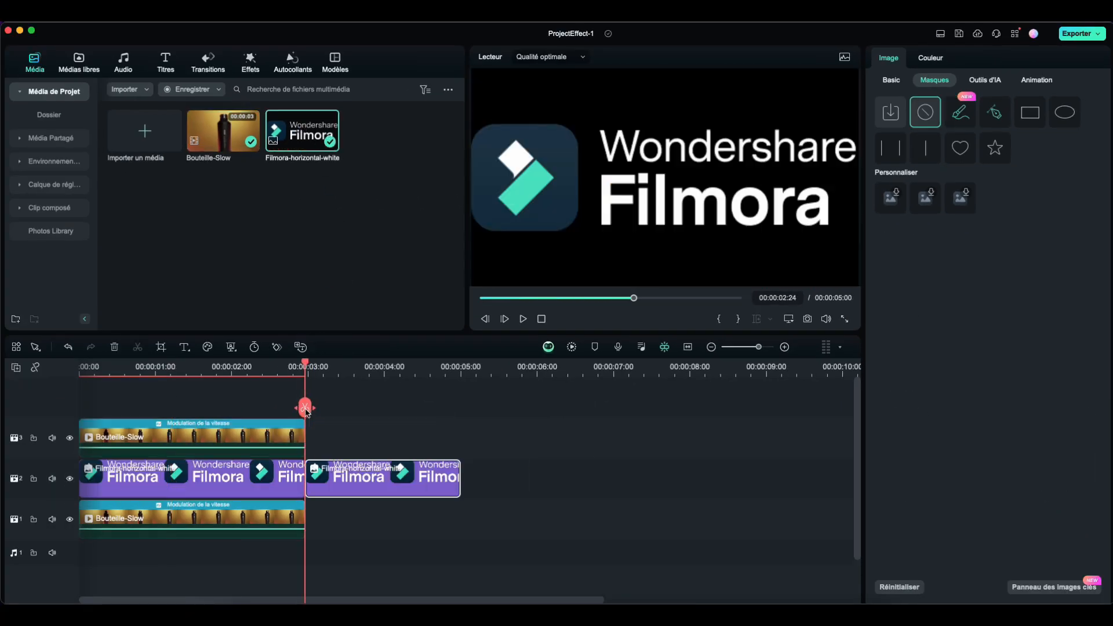
{"action": "key", "text": "Delete"}
Lock video track 3, shrink the logo to about 38.47% and move it left of the bottle at the vertical centre.
{"action": "left_click_drag", "start_coordinate": [304, 365], "coordinate": [239, 385]}
{"action": "key", "text": "super+equal"}
{"action": "left_click", "coordinate": [237, 435]}
{"action": "left_click", "coordinate": [33, 437]}
{"action": "left_click", "coordinate": [552, 192]}
{"action": "left_click_drag", "start_coordinate": [473, 124], "coordinate": [635, 170]}
{"action": "left_click_drag", "start_coordinate": [637, 170], "coordinate": [527, 156]}
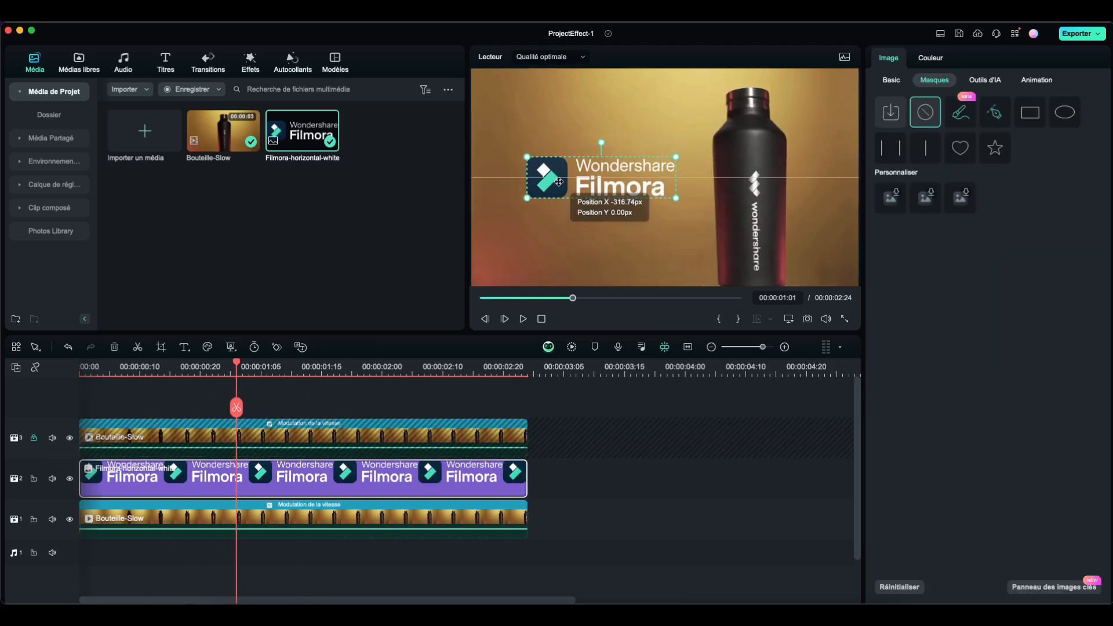
Keyframe the logo's position to slide from about X 680 px at 00:00:01:01 to X -278,02 px about half a second on.
{"action": "left_click", "coordinate": [891, 79]}
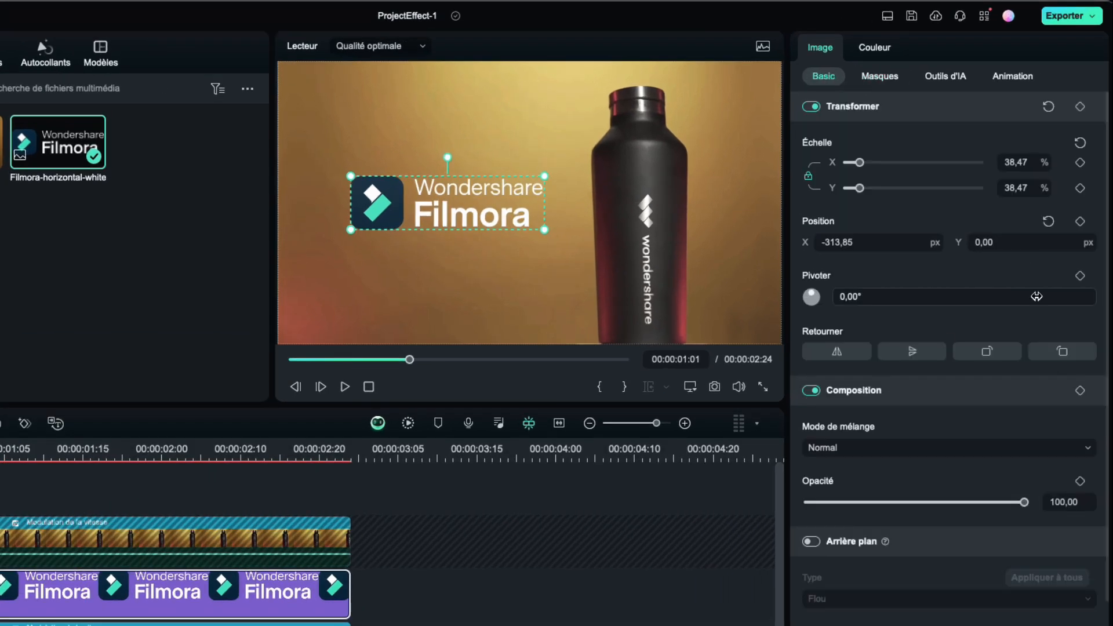
{"action": "left_click", "coordinate": [1080, 221]}
{"action": "left_click_drag", "start_coordinate": [376, 203], "coordinate": [637, 203]}
{"action": "left_click", "coordinate": [67, 446]}
{"action": "mouse_move", "coordinate": [67, 448]}
{"action": "left_mouse_down"}
{"action": "mouse_move", "coordinate": [83, 447]}
{"action": "mouse_move", "coordinate": [60, 447]}
{"action": "left_mouse_up"}
{"action": "left_click_drag", "start_coordinate": [851, 243], "coordinate": [662, 246]}
{"action": "left_click_drag", "start_coordinate": [570, 201], "coordinate": [388, 200]}
{"action": "left_click", "coordinate": [189, 373]}
{"action": "left_click_drag", "start_coordinate": [189, 372], "coordinate": [311, 373]}
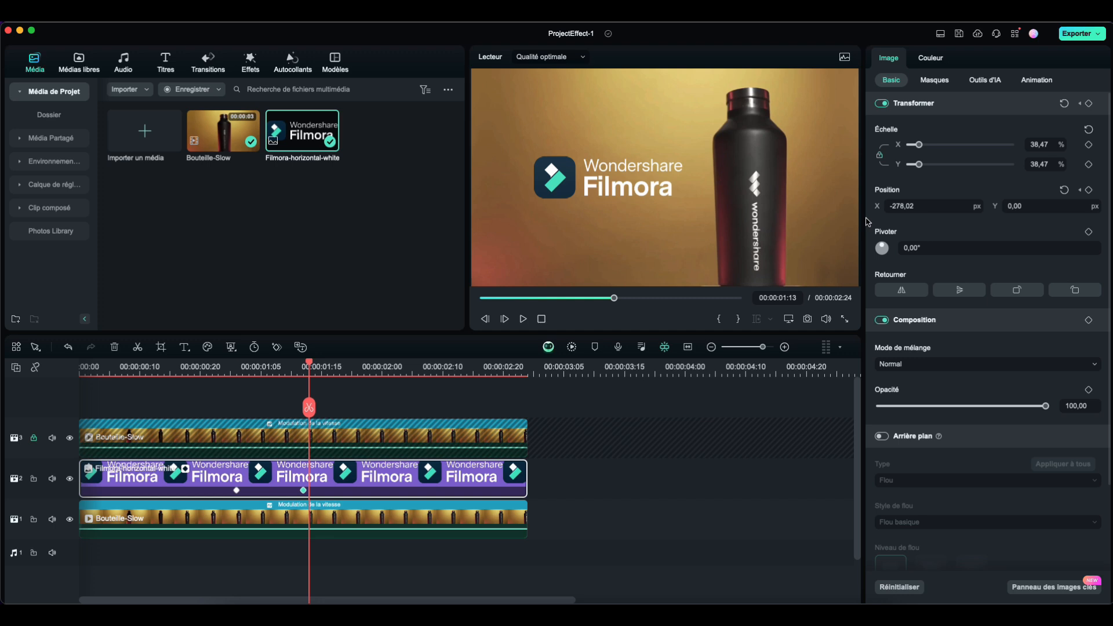
Set the first position keyframe to Ralentissement and the second to Accélération, closing the keyframe panel when done.
{"action": "left_click_drag", "start_coordinate": [868, 221], "coordinate": [637, 221]}
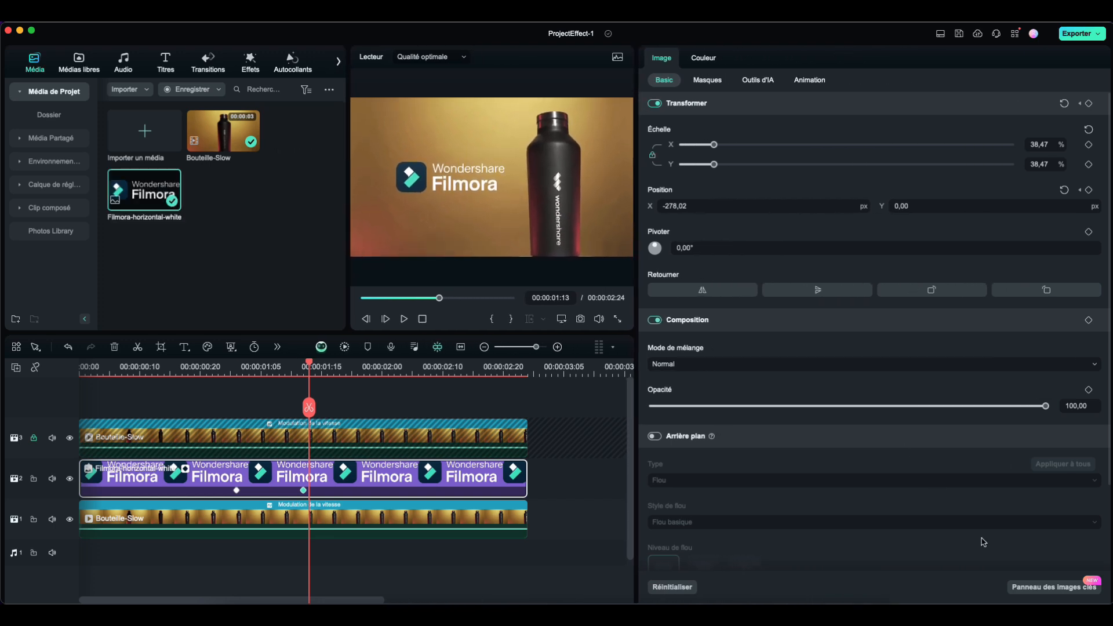
{"action": "left_click", "coordinate": [1030, 587]}
{"action": "right_click", "coordinate": [877, 240]}
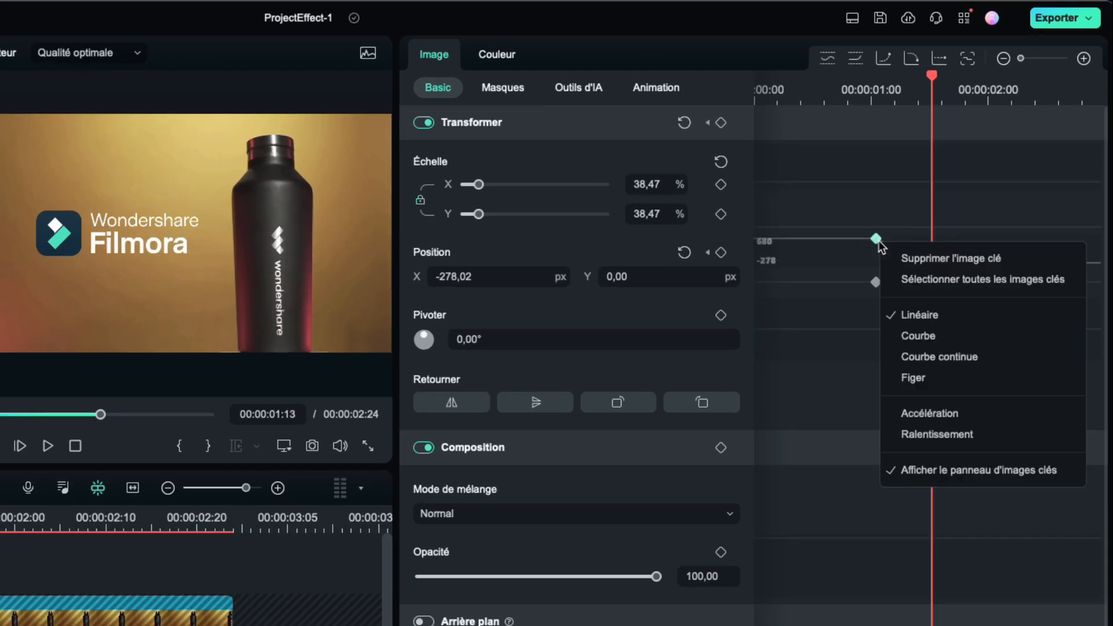
{"action": "left_click", "coordinate": [924, 436]}
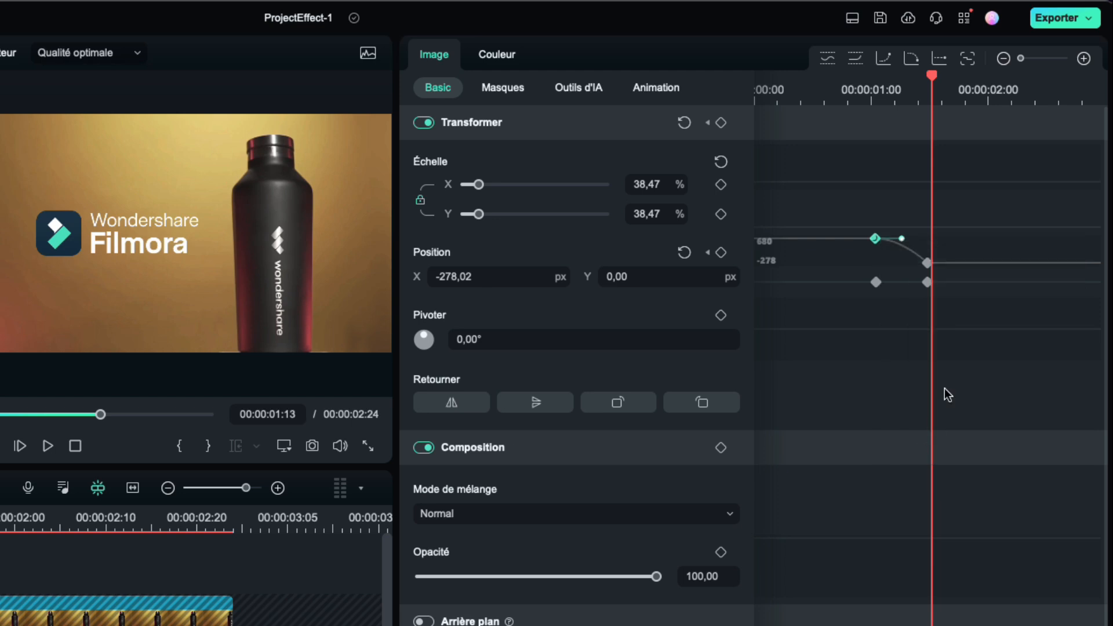
{"action": "right_click", "coordinate": [927, 263]}
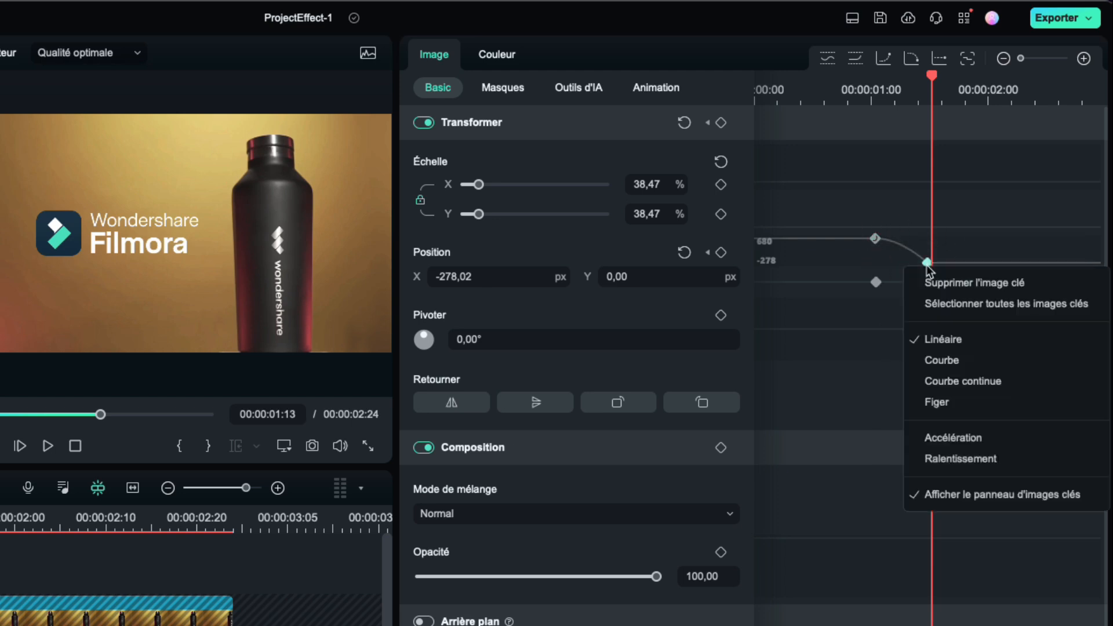
{"action": "left_click", "coordinate": [980, 440]}
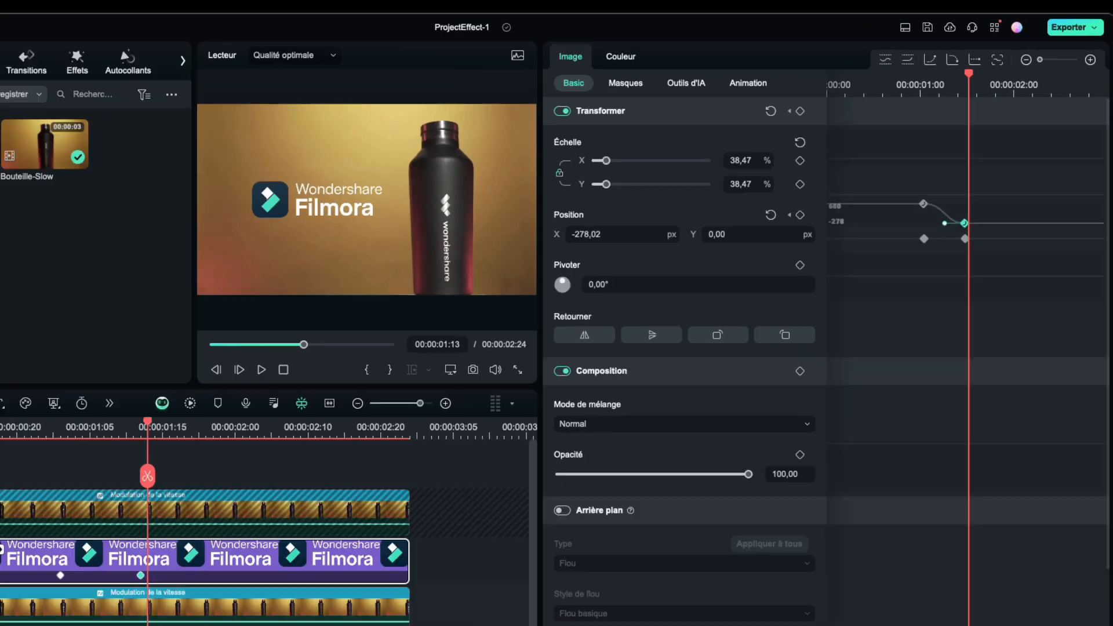
{"action": "left_click", "coordinate": [1054, 587]}
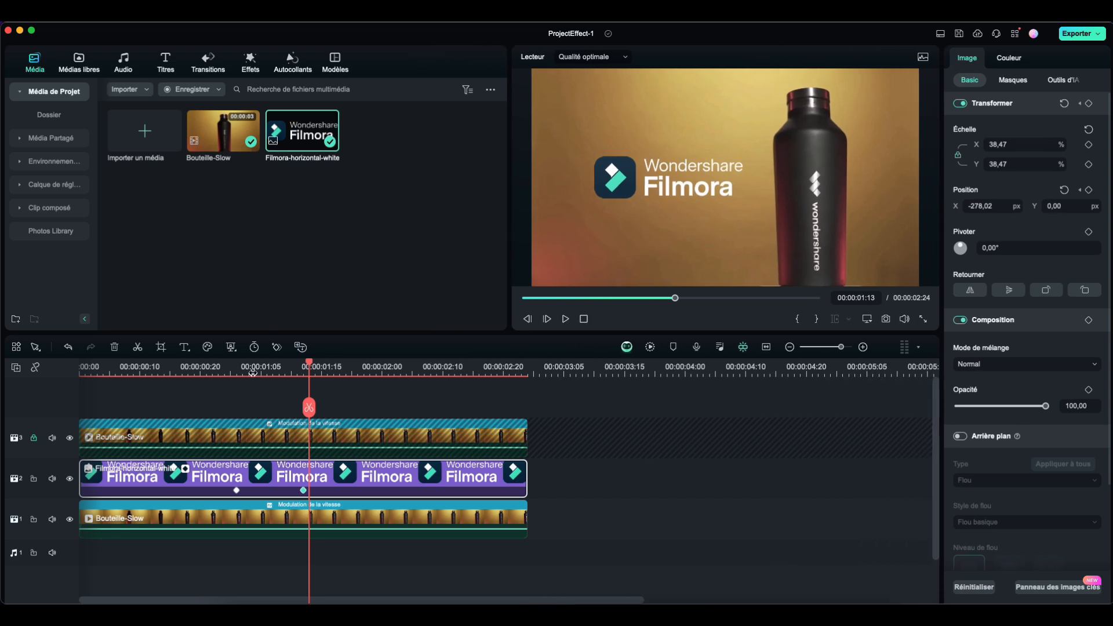
{"action": "left_click", "coordinate": [199, 367]}
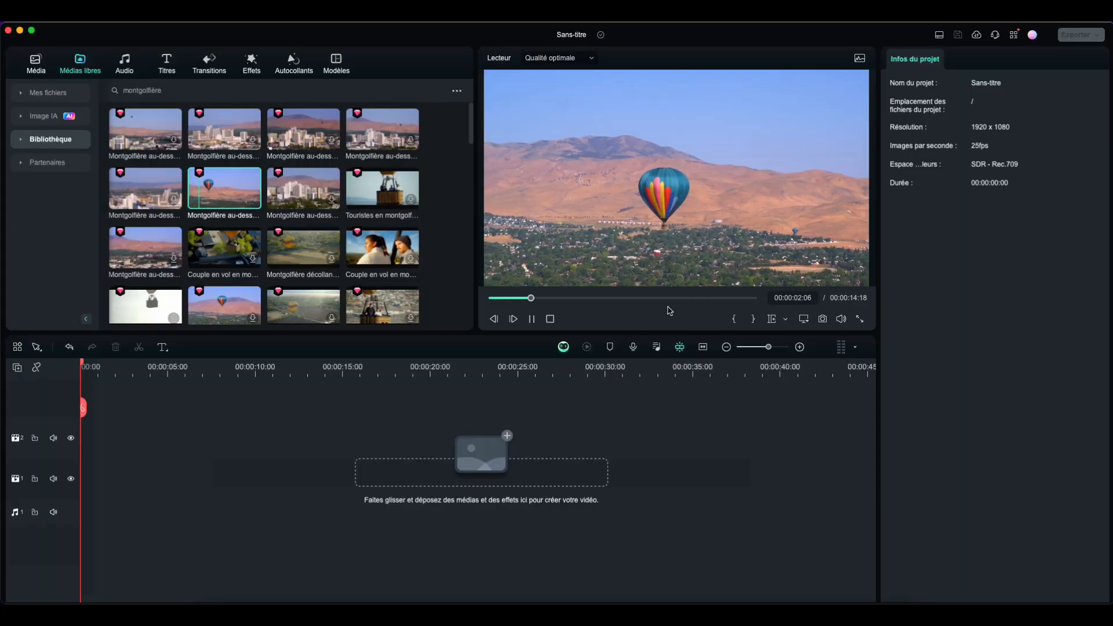
Place the selected hot-air balloon stock clip on video tracks 1 and 2, both starting at the timeline start.
{"action": "left_click", "coordinate": [532, 319]}
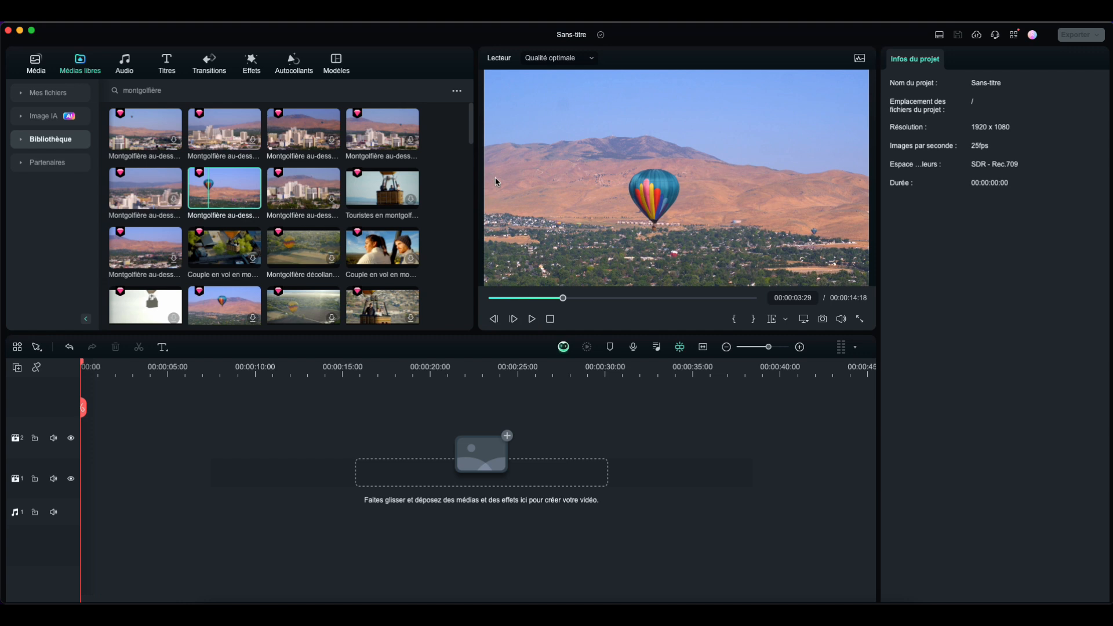
{"action": "left_click_drag", "start_coordinate": [614, 141], "coordinate": [612, 96]}
{"action": "left_click_drag", "start_coordinate": [224, 191], "coordinate": [117, 440]}
{"action": "left_click", "coordinate": [336, 367]}
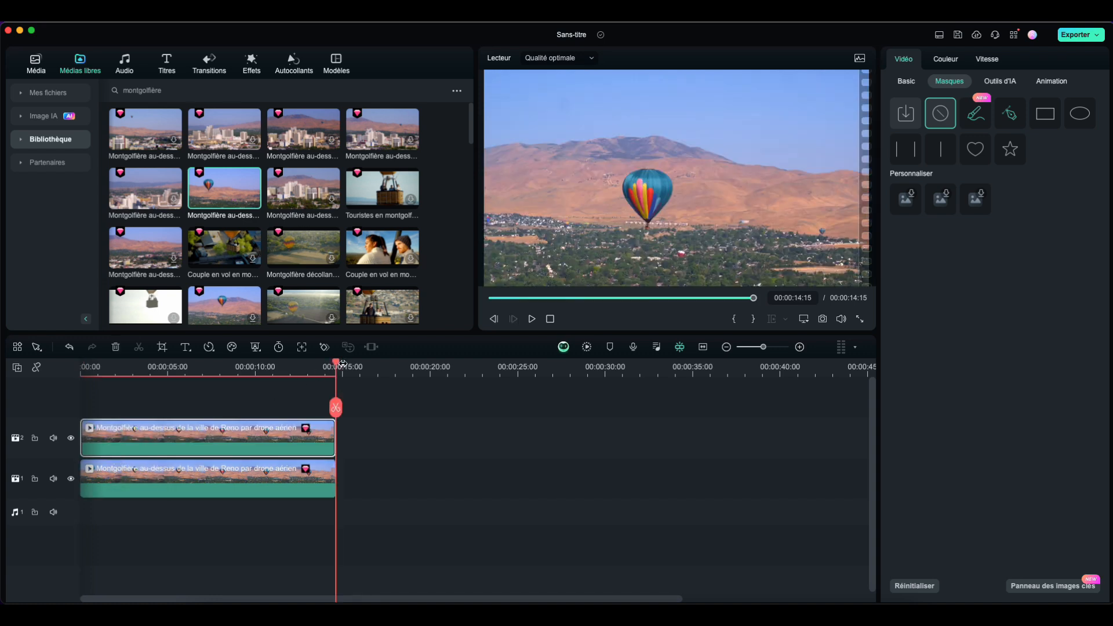
At the first frame, mask the balloon in the upper clip with the AI Pinceau intelligent at brush size 4.
{"action": "left_click_drag", "start_coordinate": [339, 367], "coordinate": [81, 366]}
{"action": "left_click", "coordinate": [906, 80]}
{"action": "left_click", "coordinate": [950, 81]}
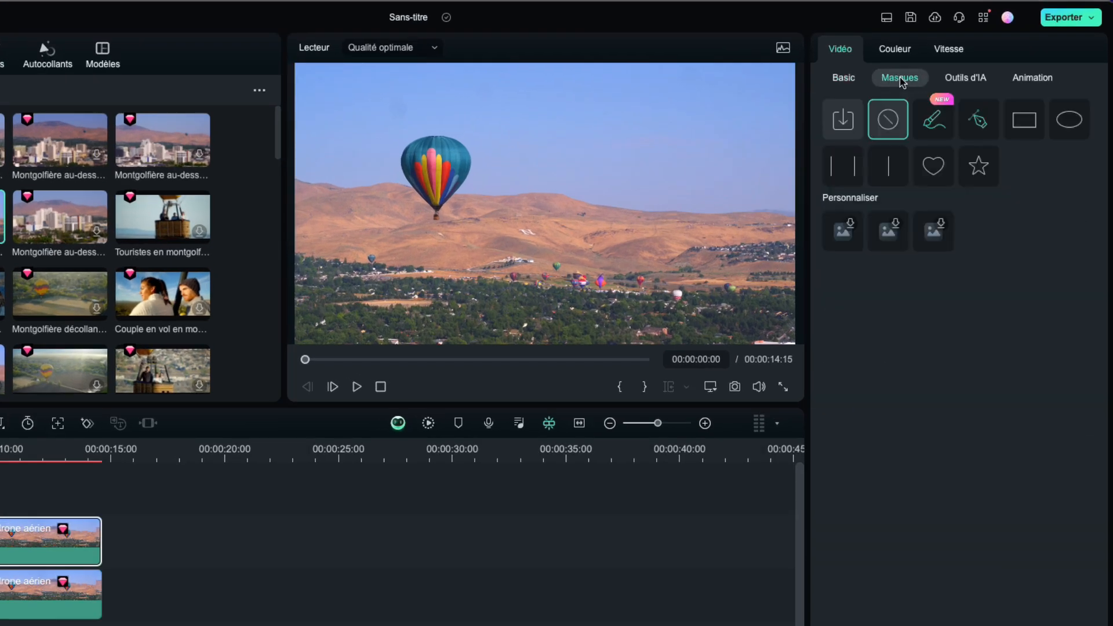
{"action": "left_click", "coordinate": [934, 122]}
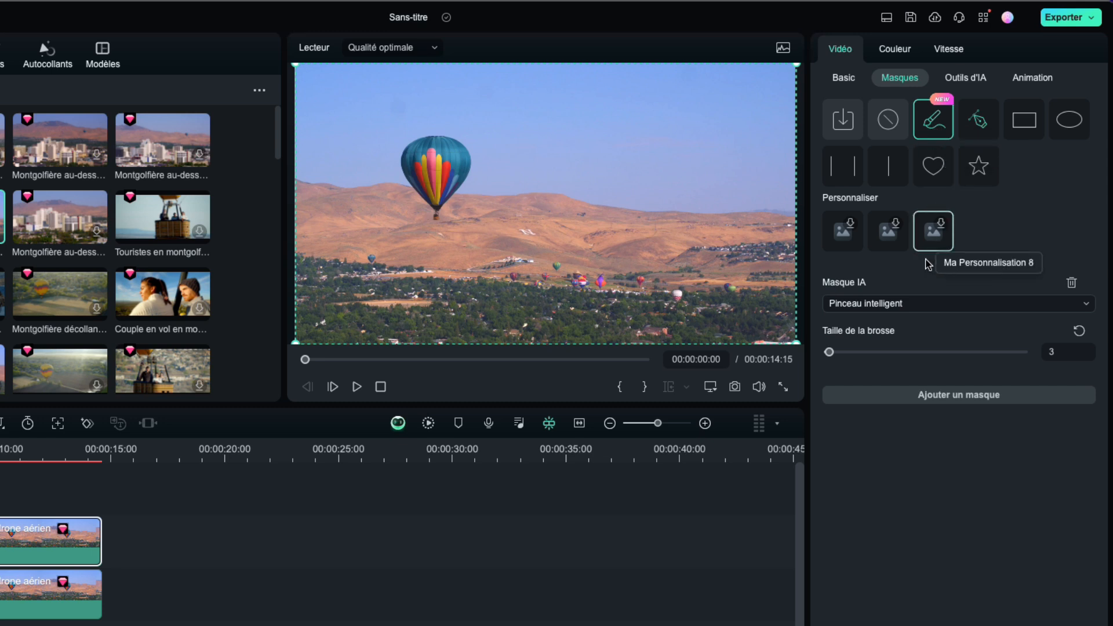
{"action": "left_click", "coordinate": [911, 304]}
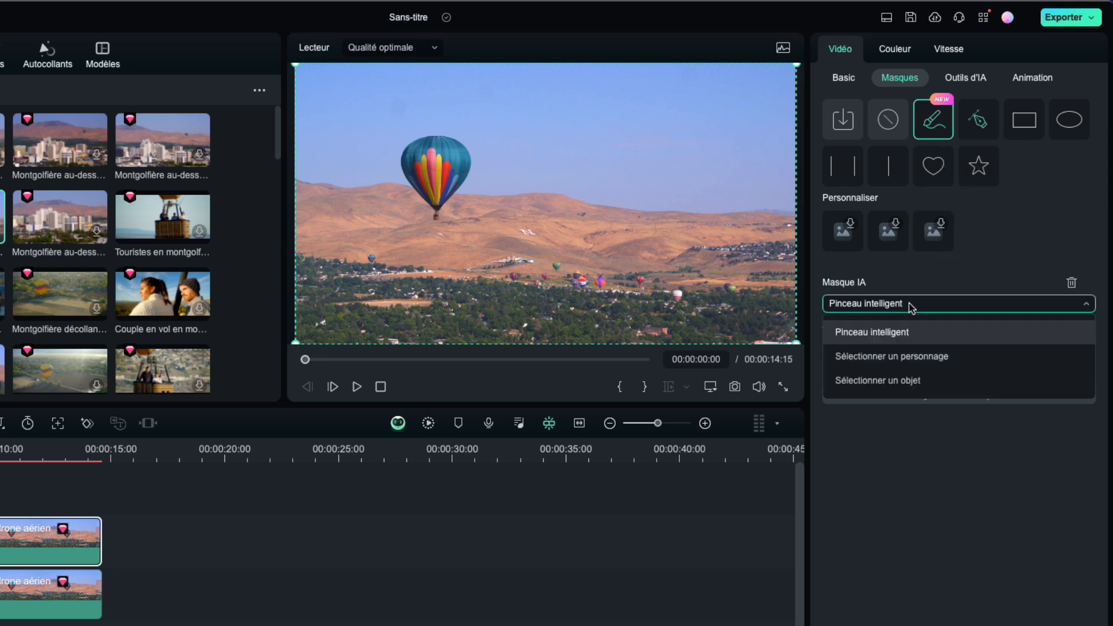
{"action": "left_click", "coordinate": [883, 336]}
{"action": "mouse_move", "coordinate": [833, 358]}
{"action": "left_mouse_down"}
{"action": "mouse_move", "coordinate": [859, 356]}
{"action": "mouse_move", "coordinate": [830, 365]}
{"action": "left_mouse_up"}
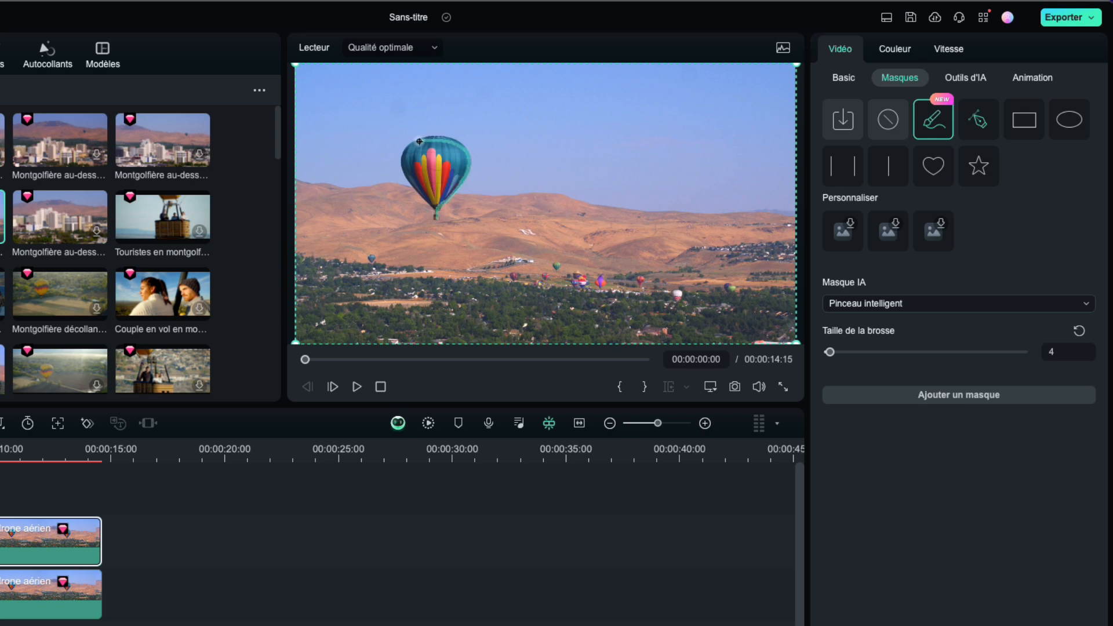
{"action": "left_click", "coordinate": [438, 201]}
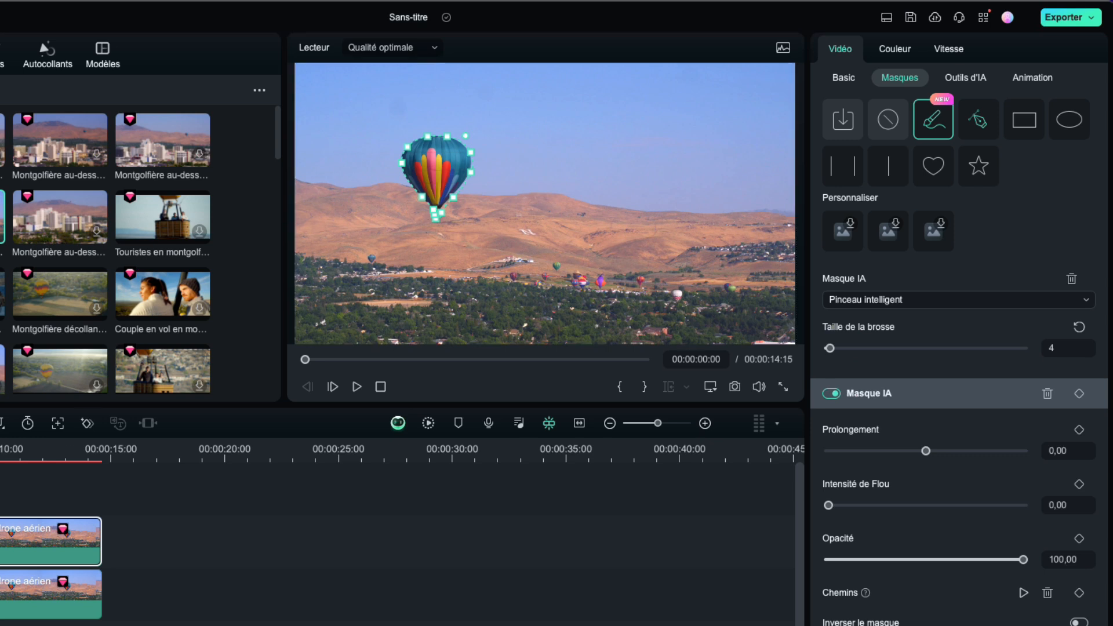
Hide video track 1 and play the masked clip to check whether the mask follows the balloon, restoring the track when done.
{"action": "left_click", "coordinate": [0, 594]}
{"action": "left_click", "coordinate": [357, 387]}
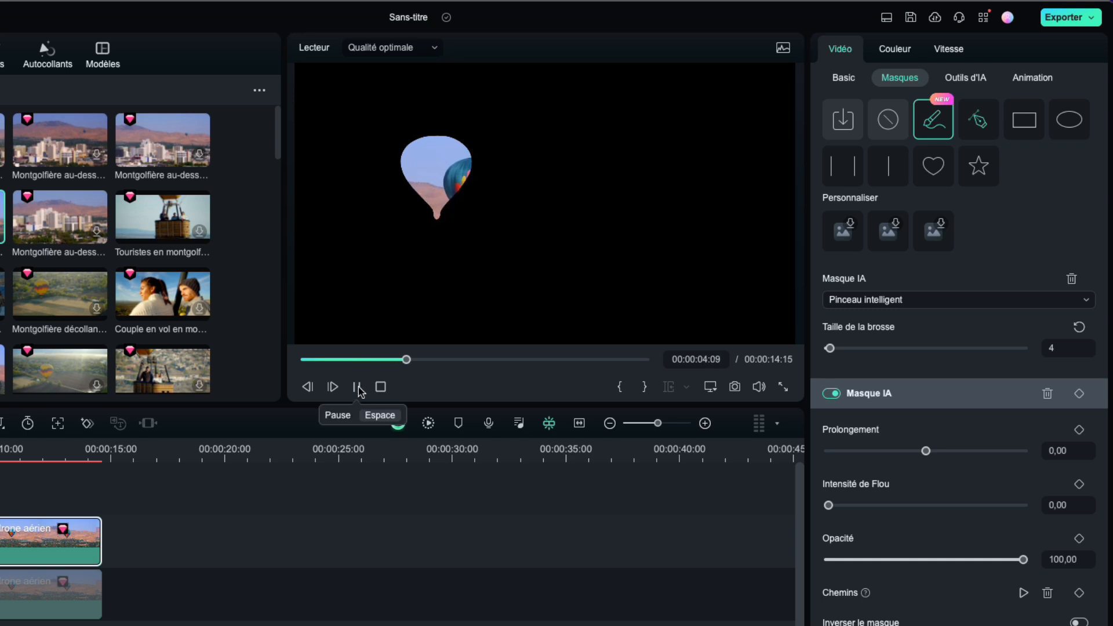
{"action": "left_click", "coordinate": [357, 387]}
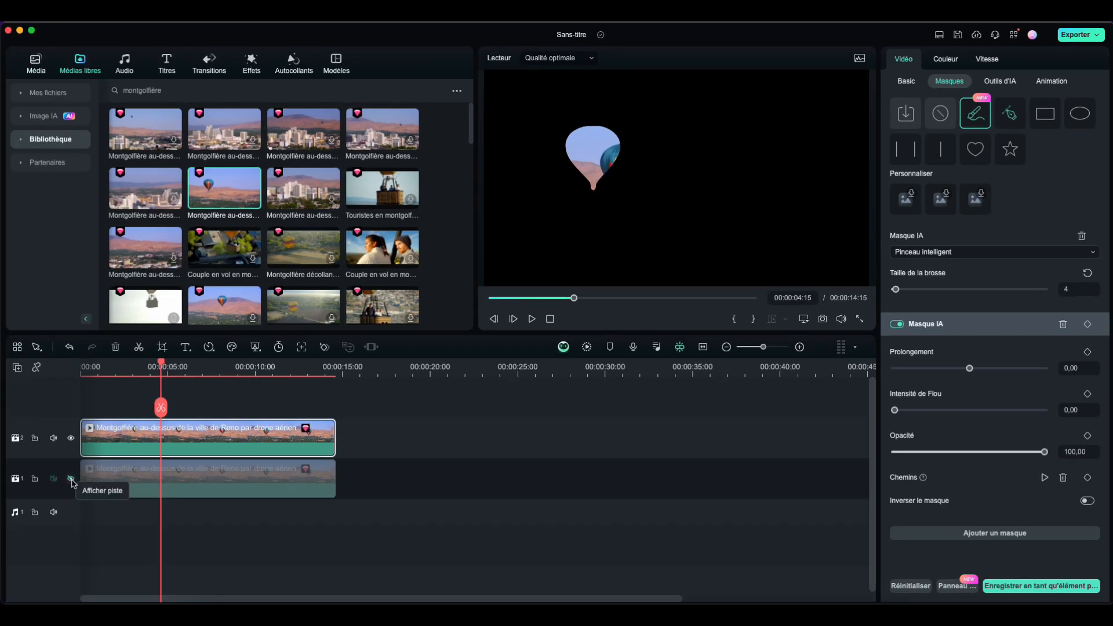
{"action": "left_click", "coordinate": [70, 479]}
Generate the mask's tracking path from the first frame and play the masked balloon with video track 1 hidden.
{"action": "left_click_drag", "start_coordinate": [161, 366], "coordinate": [77, 383]}
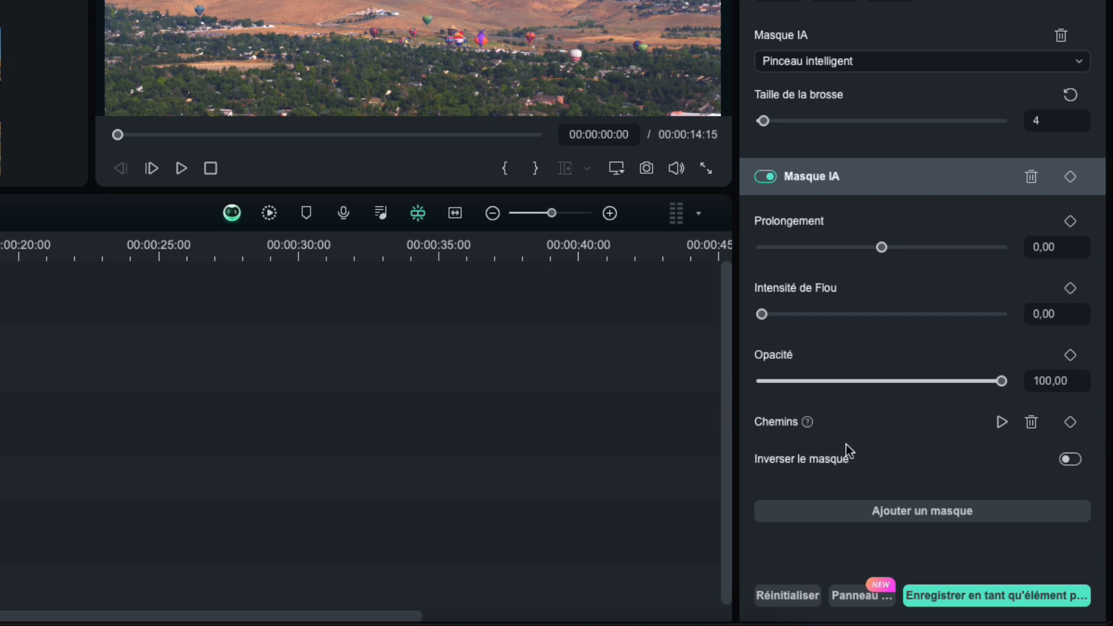
{"action": "left_click", "coordinate": [1002, 423]}
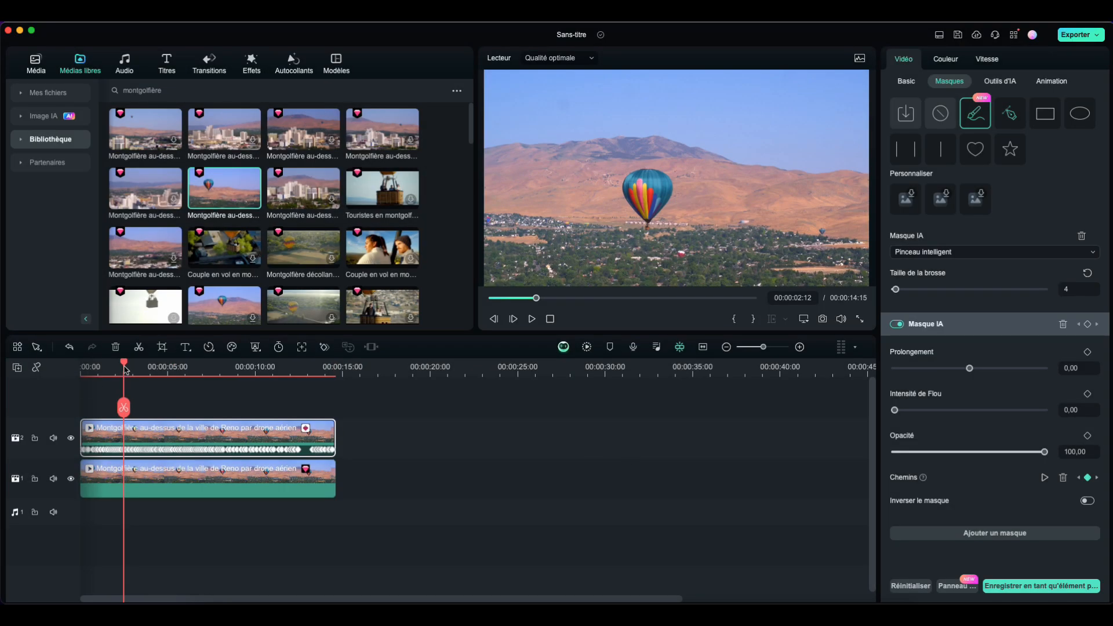
{"action": "left_click_drag", "start_coordinate": [124, 370], "coordinate": [82, 369]}
{"action": "left_click", "coordinate": [71, 479]}
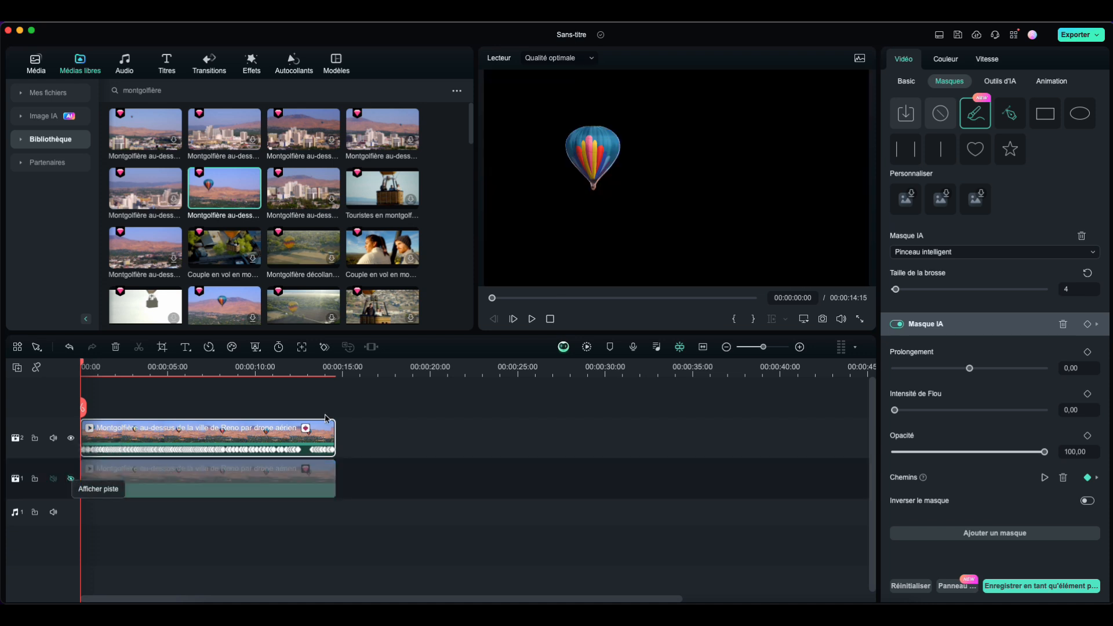
{"action": "left_click", "coordinate": [531, 322]}
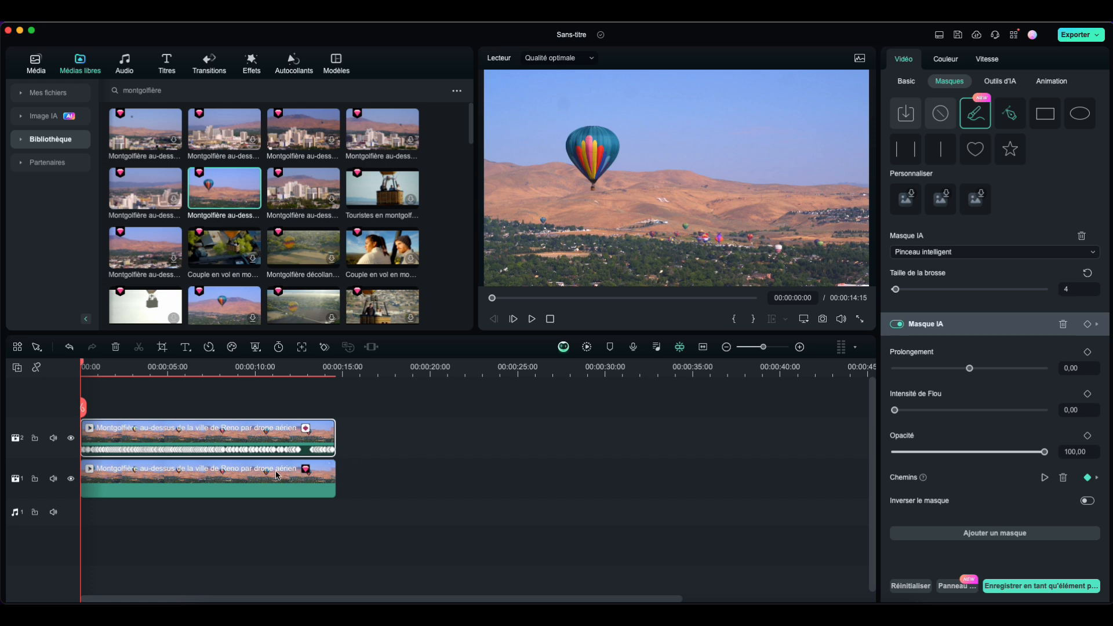
Desaturate the balloon clip on video track 1 with saturation -100 and raise its contrast to about 39.
{"action": "left_click", "coordinate": [254, 477]}
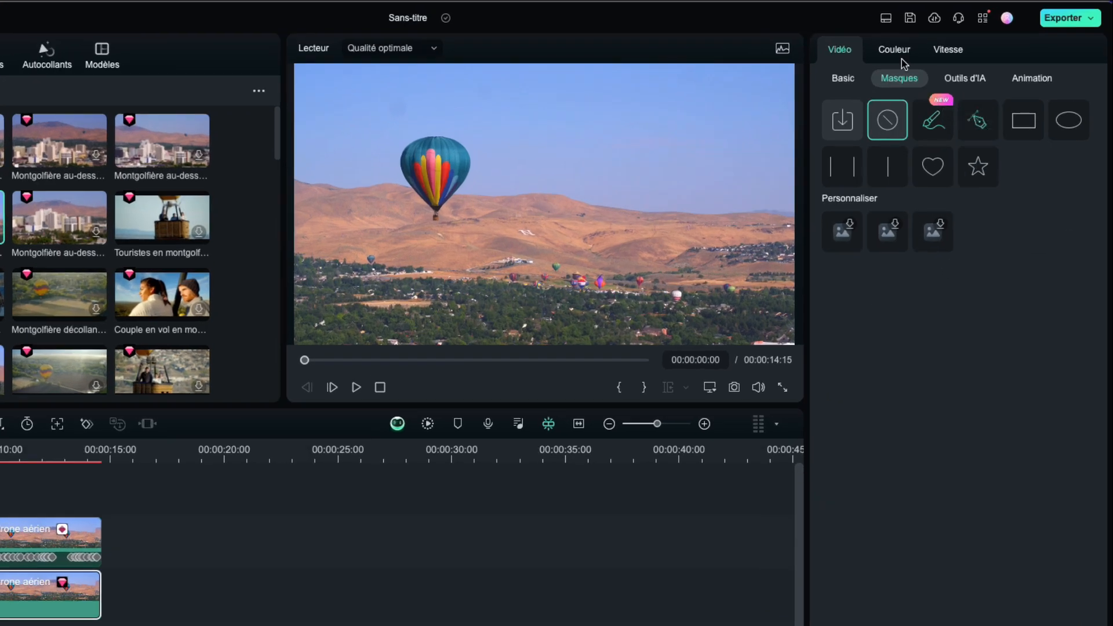
{"action": "left_click", "coordinate": [946, 59]}
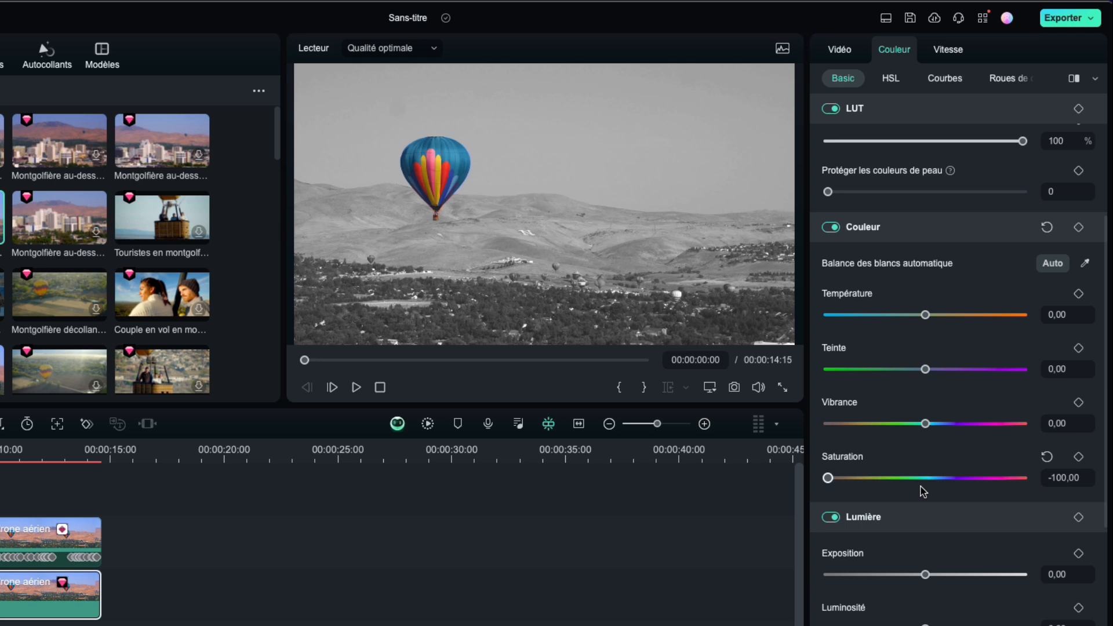
{"action": "scroll", "coordinate": [924, 491], "scroll_direction": "down", "scroll_amount": 5}
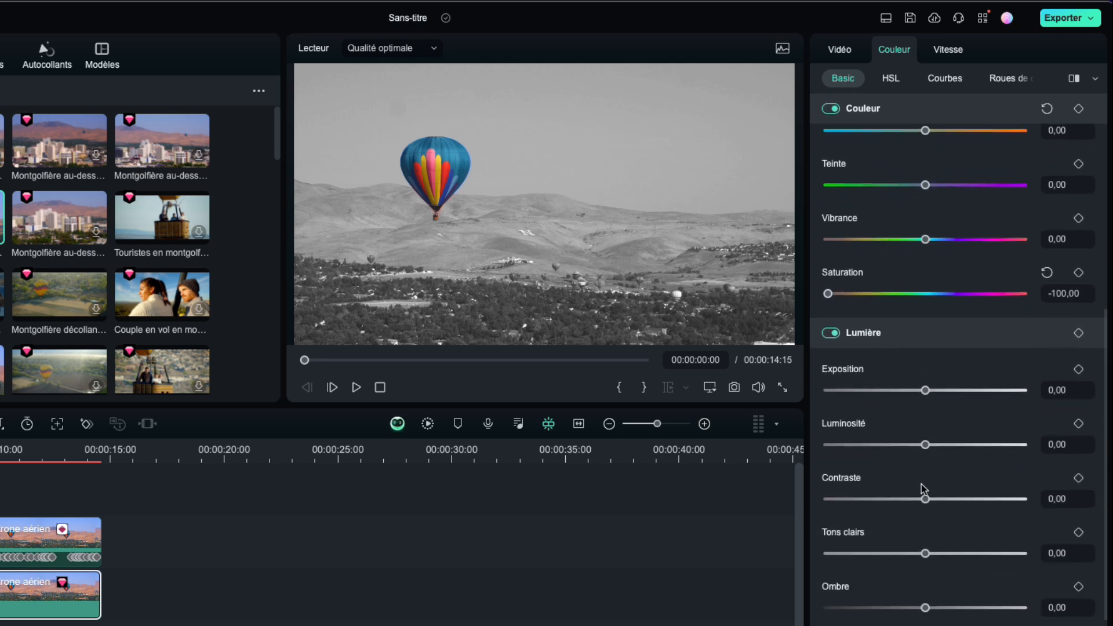
{"action": "scroll", "coordinate": [924, 489], "scroll_direction": "down", "scroll_amount": 1}
{"action": "mouse_move", "coordinate": [926, 467]}
{"action": "left_mouse_down"}
{"action": "mouse_move", "coordinate": [948, 471]}
{"action": "mouse_move", "coordinate": [935, 464]}
{"action": "mouse_move", "coordinate": [944, 463]}
{"action": "left_mouse_up"}
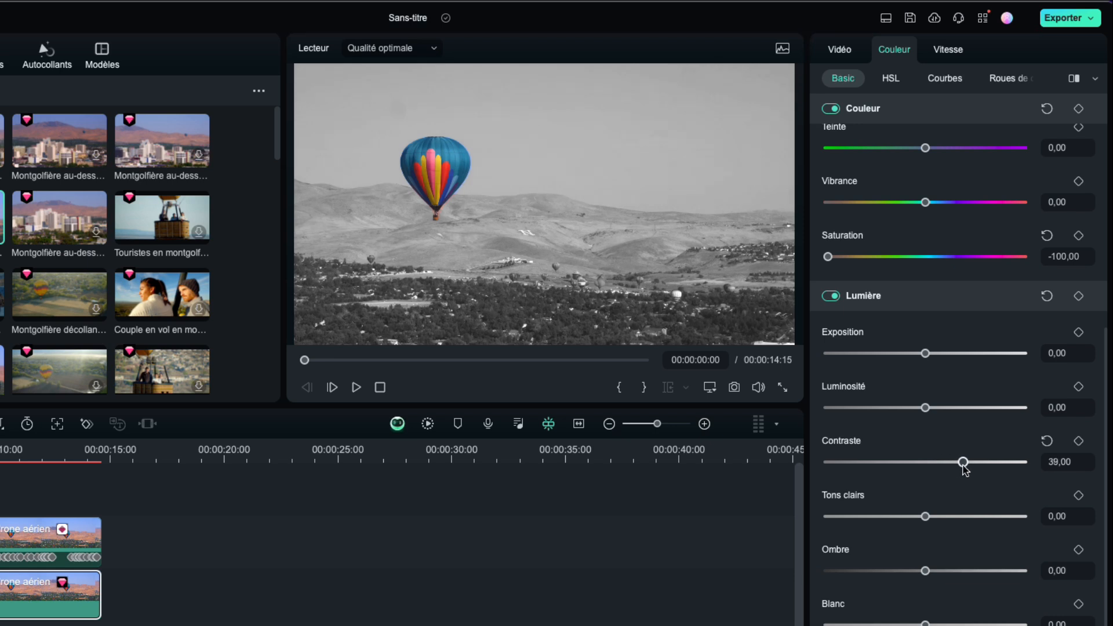
Raise the saturation of the masked balloon clip on video track 2 to about 72 and play the result.
{"action": "left_click", "coordinate": [12, 534]}
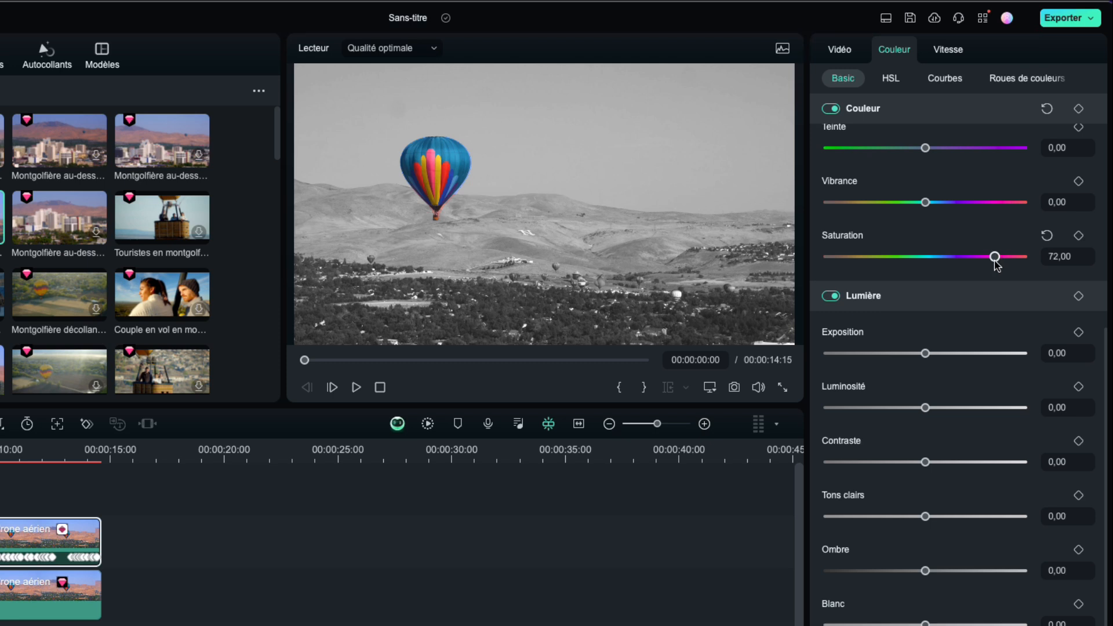
{"action": "left_click", "coordinate": [356, 388]}
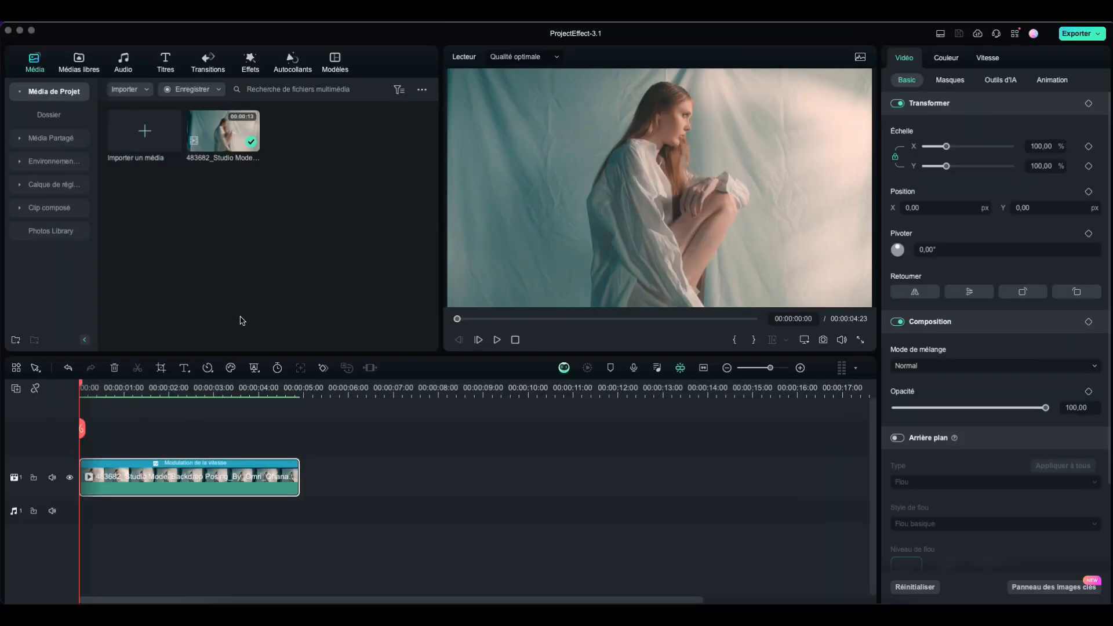
In the studio model clip of ProjectEffect-3.1, insert a freeze frame at about 00:00:01:22.
{"action": "left_click_drag", "start_coordinate": [83, 387], "coordinate": [139, 402]}
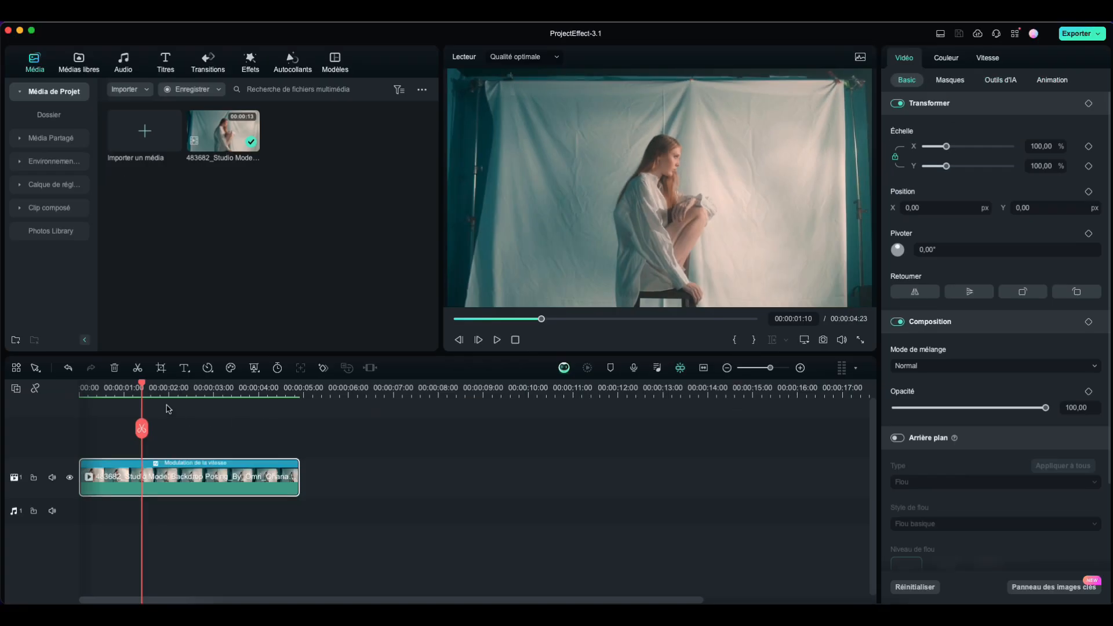
{"action": "left_click_drag", "start_coordinate": [144, 388], "coordinate": [166, 393]}
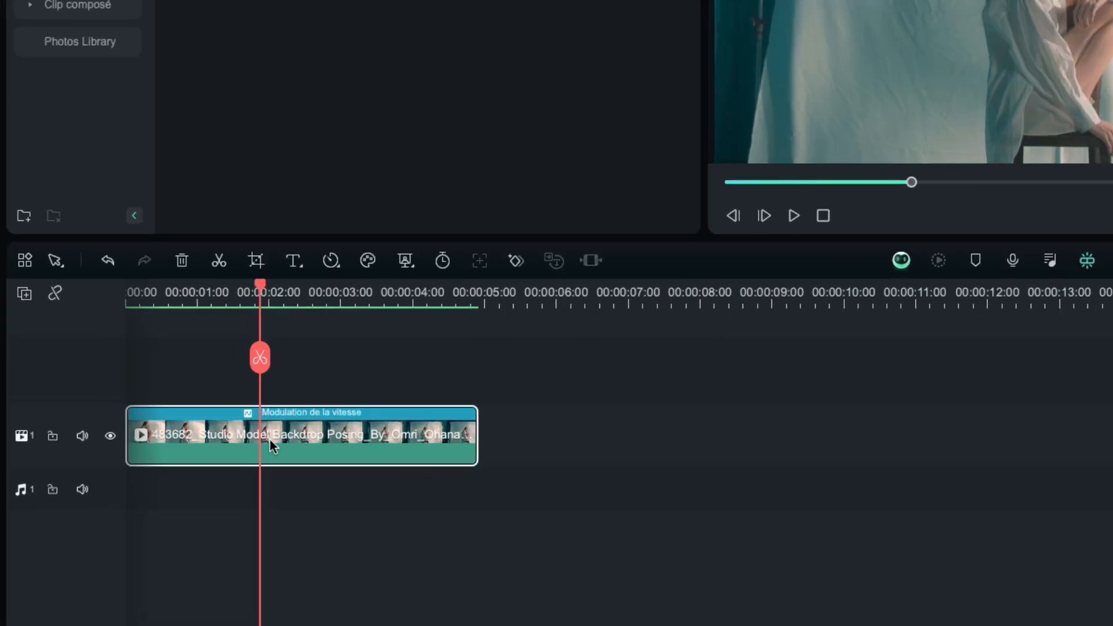
{"action": "right_click", "coordinate": [270, 439]}
{"action": "left_click", "coordinate": [346, 463]}
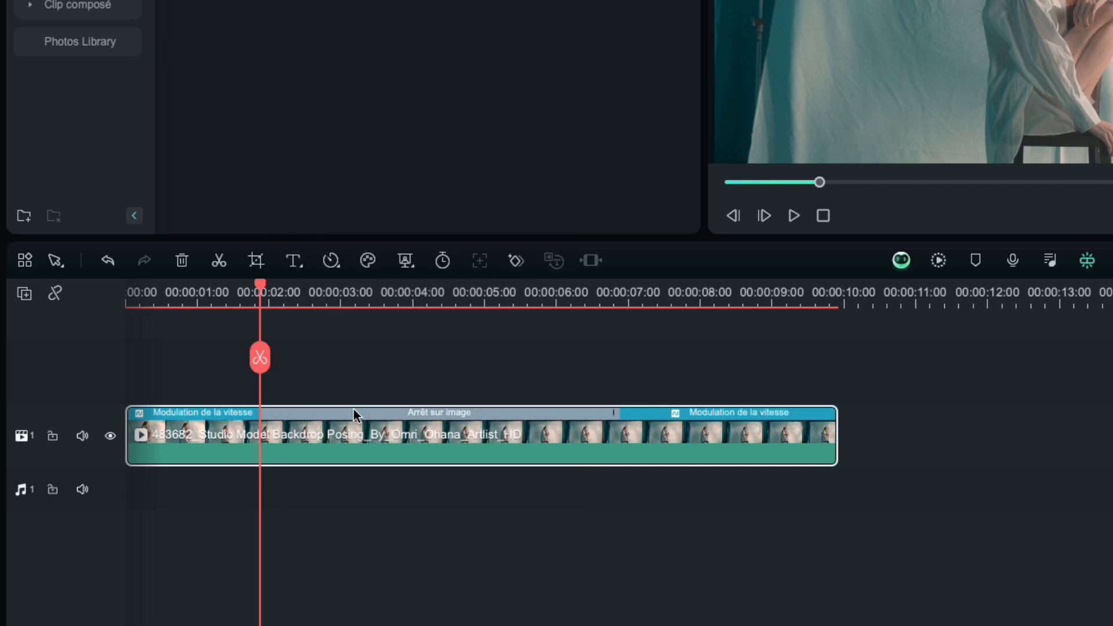
Shorten the freeze-frame section of the studio model clip to about 0.9 seconds.
{"action": "left_click_drag", "start_coordinate": [613, 413], "coordinate": [341, 413]}
{"action": "left_click_drag", "start_coordinate": [264, 293], "coordinate": [308, 298]}
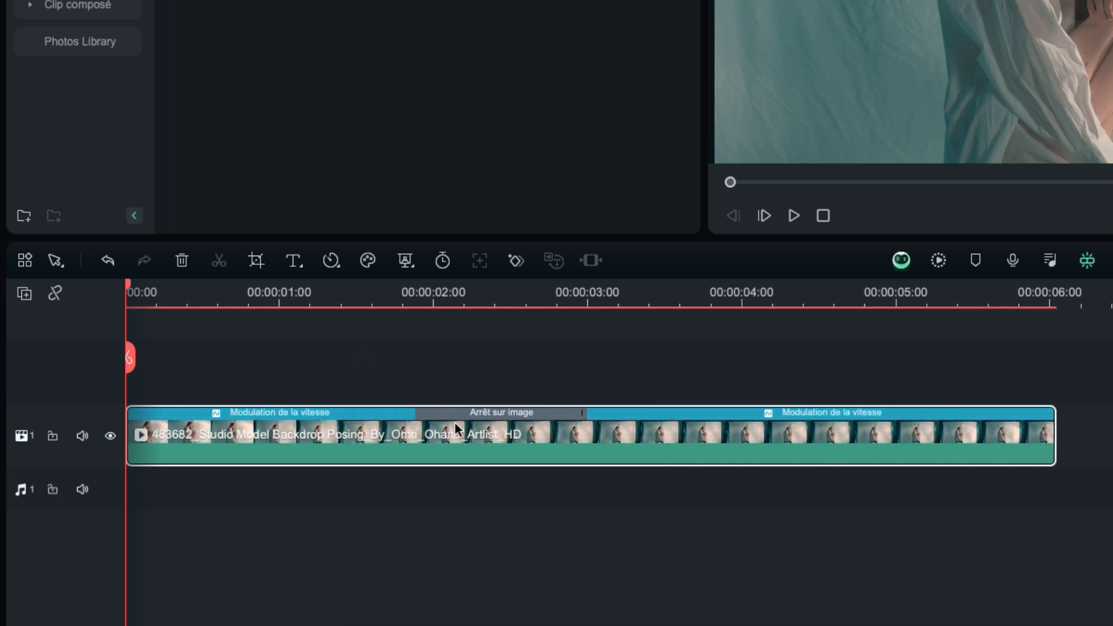
{"action": "left_click_drag", "start_coordinate": [579, 417], "coordinate": [552, 423]}
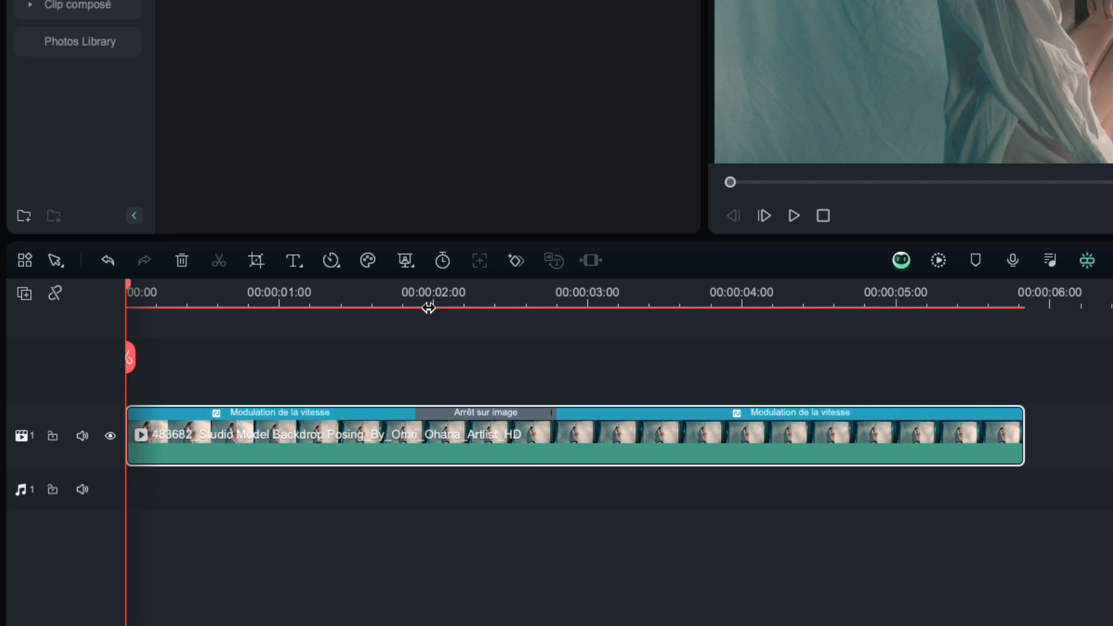
Copy the studio model clip onto video track 2 and split the copy at the start and end of the freeze frame.
{"action": "left_click_drag", "start_coordinate": [463, 449], "coordinate": [459, 383]}
{"action": "left_click", "coordinate": [415, 290]}
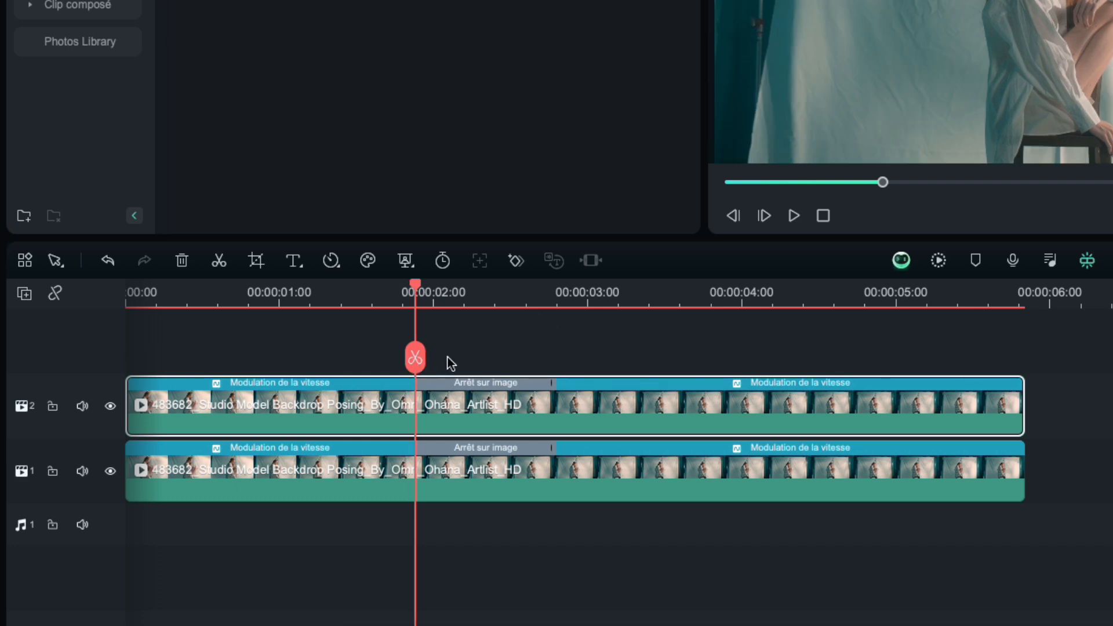
{"action": "left_click", "coordinate": [415, 358]}
{"action": "left_click", "coordinate": [554, 300]}
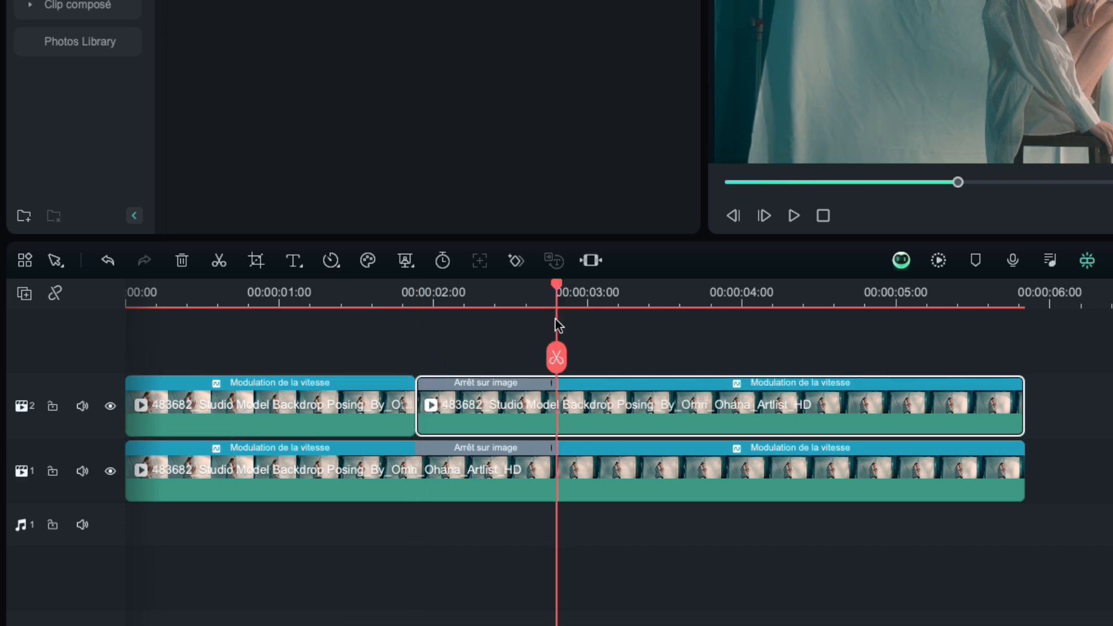
{"action": "left_click", "coordinate": [556, 359]}
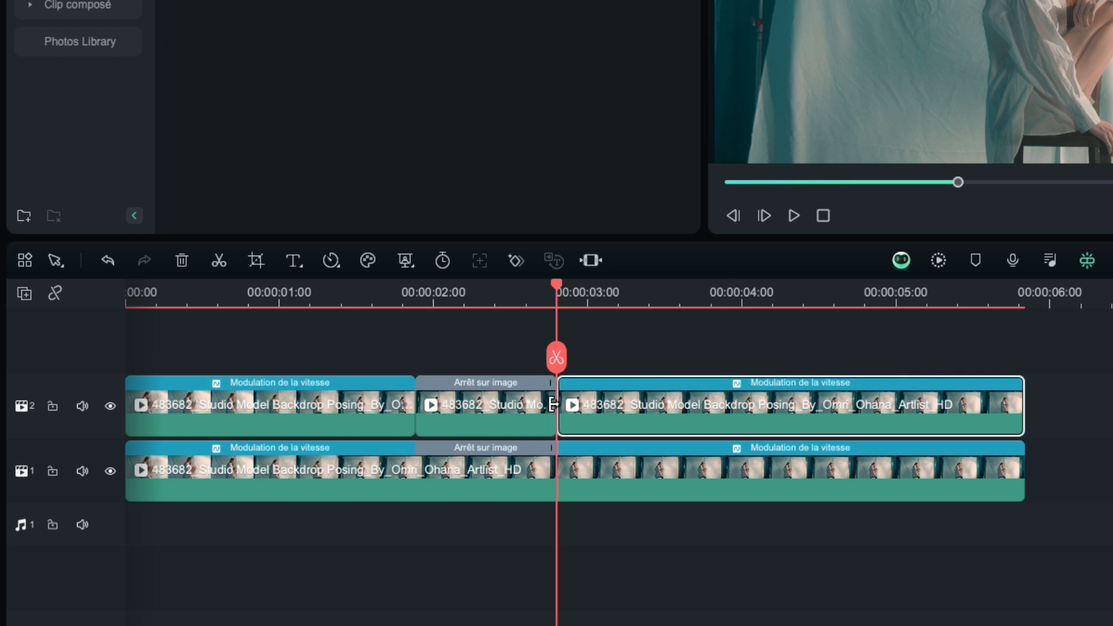
Delete the parts of the track 2 clip before and after the freeze frame.
{"action": "key", "text": "Delete"}
{"action": "left_click", "coordinate": [354, 404]}
{"action": "key", "text": "Delete"}
Mask the woman in the track 2 freeze-frame segment with an AI mask using Sélectionner un personnage.
{"action": "left_click", "coordinate": [485, 404]}
{"action": "key", "text": "End"}
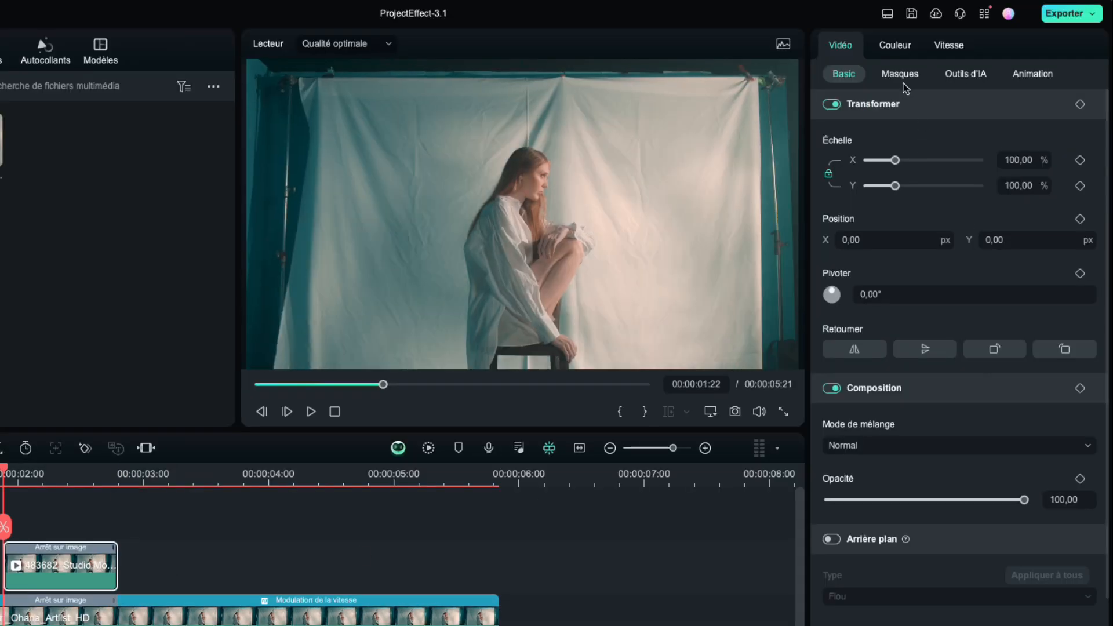
{"action": "left_click", "coordinate": [903, 77]}
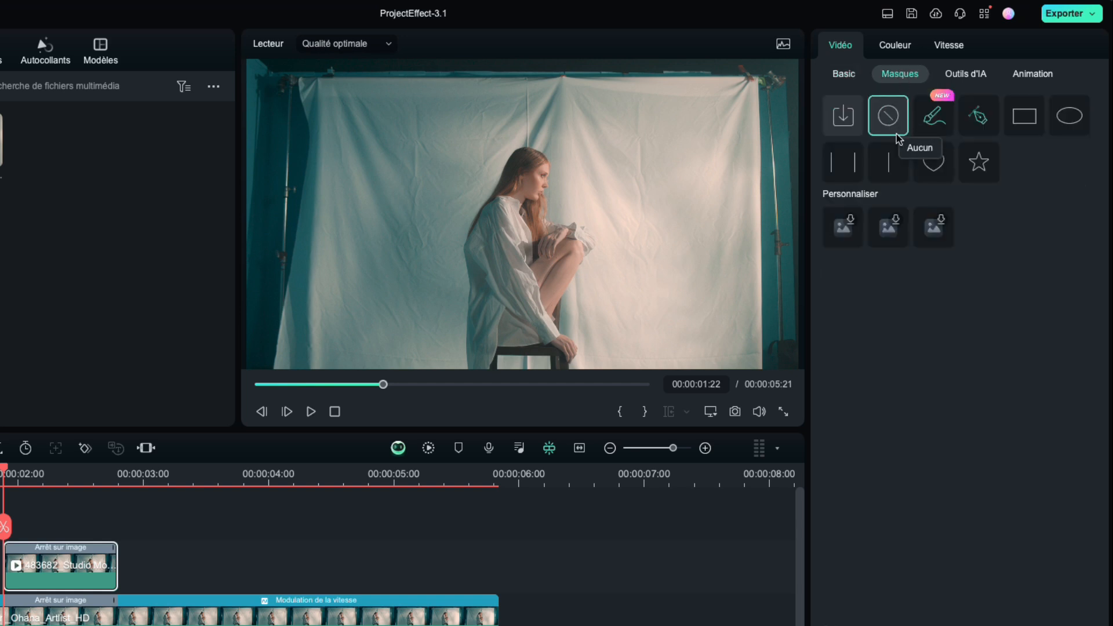
{"action": "left_click", "coordinate": [935, 119]}
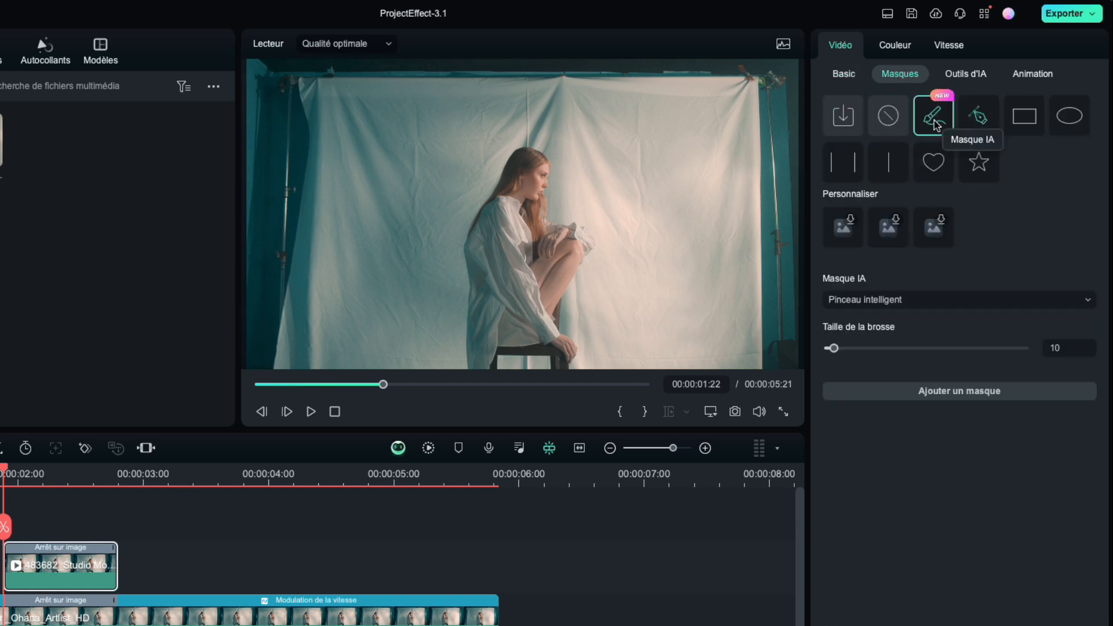
{"action": "left_click", "coordinate": [845, 300]}
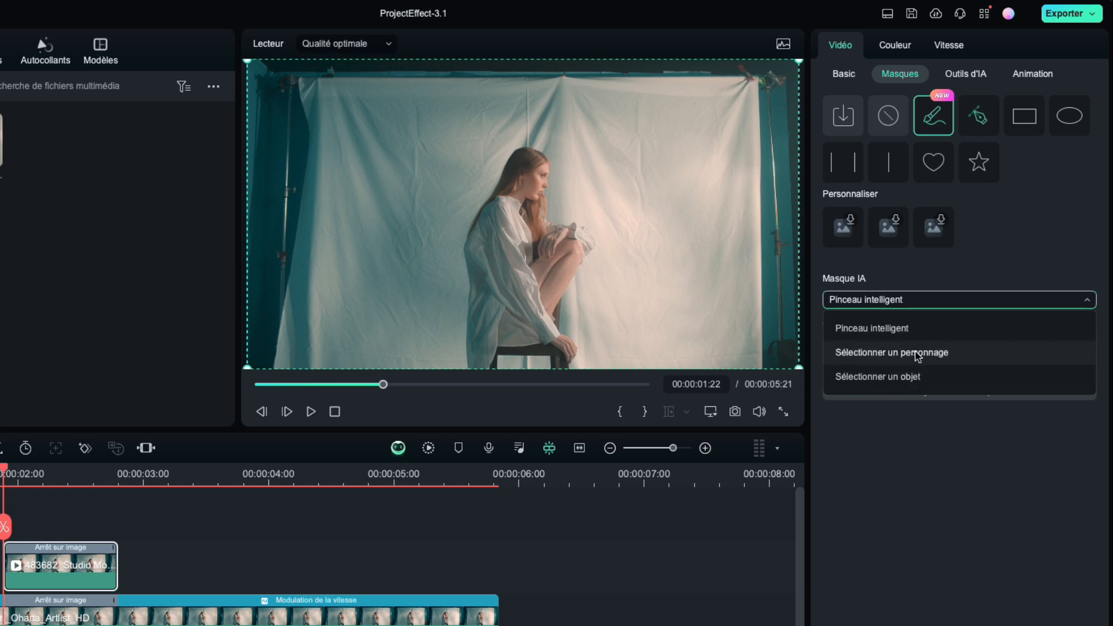
{"action": "left_click", "coordinate": [944, 355]}
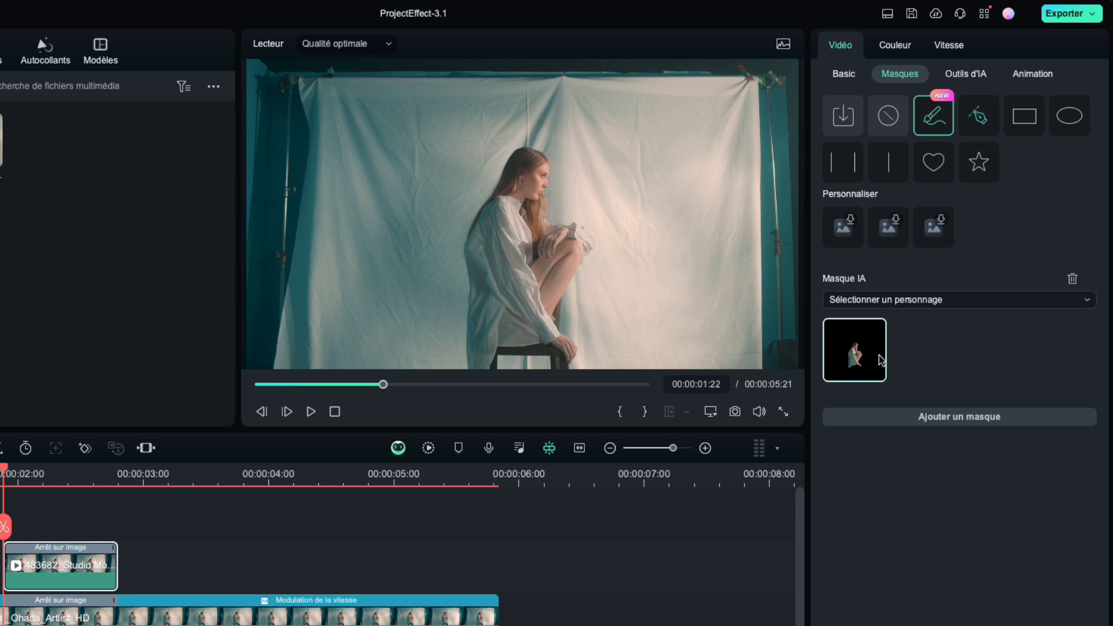
{"action": "left_click", "coordinate": [857, 359]}
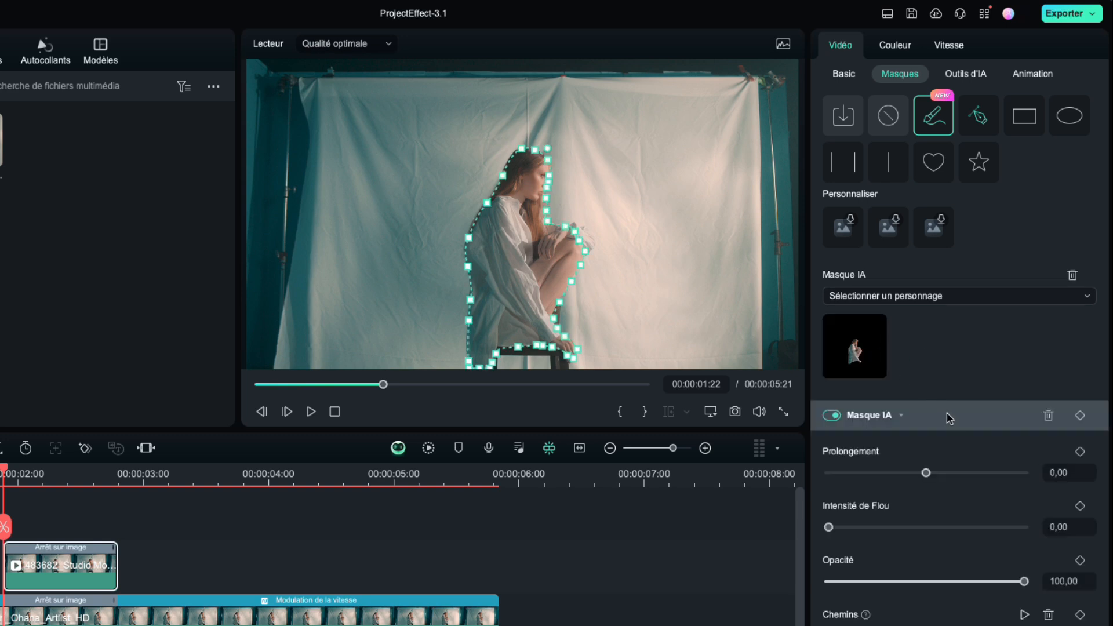
With video track 1 temporarily hidden, expand the AI mask around the woman by setting Prolongement to 30.
{"action": "left_click", "coordinate": [962, 421]}
{"action": "left_click", "coordinate": [972, 422]}
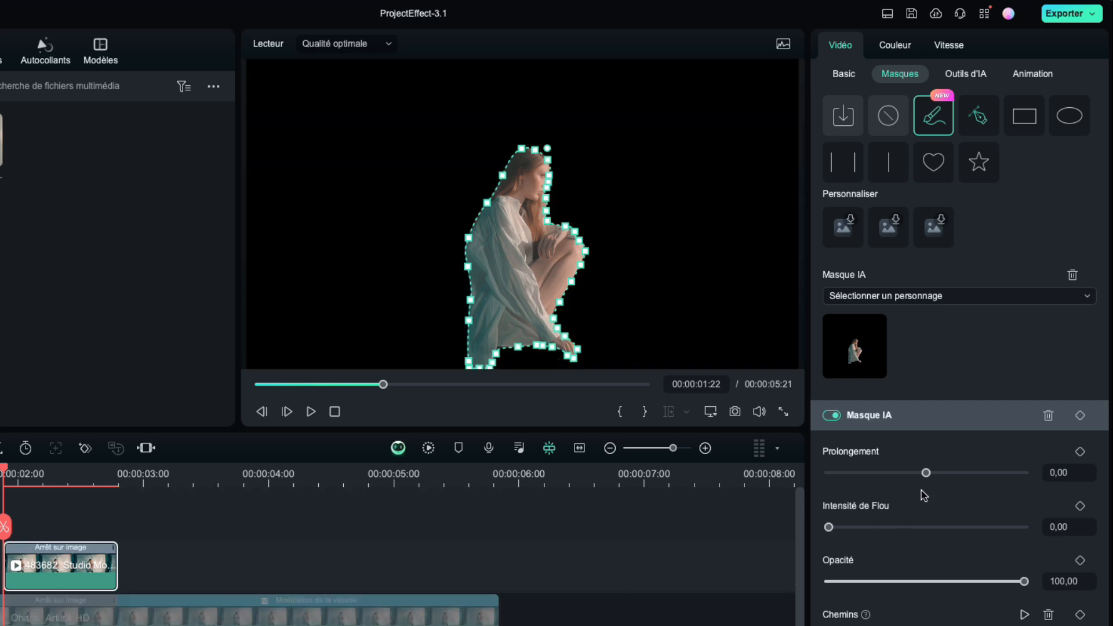
{"action": "left_click_drag", "start_coordinate": [926, 474], "coordinate": [934, 474]}
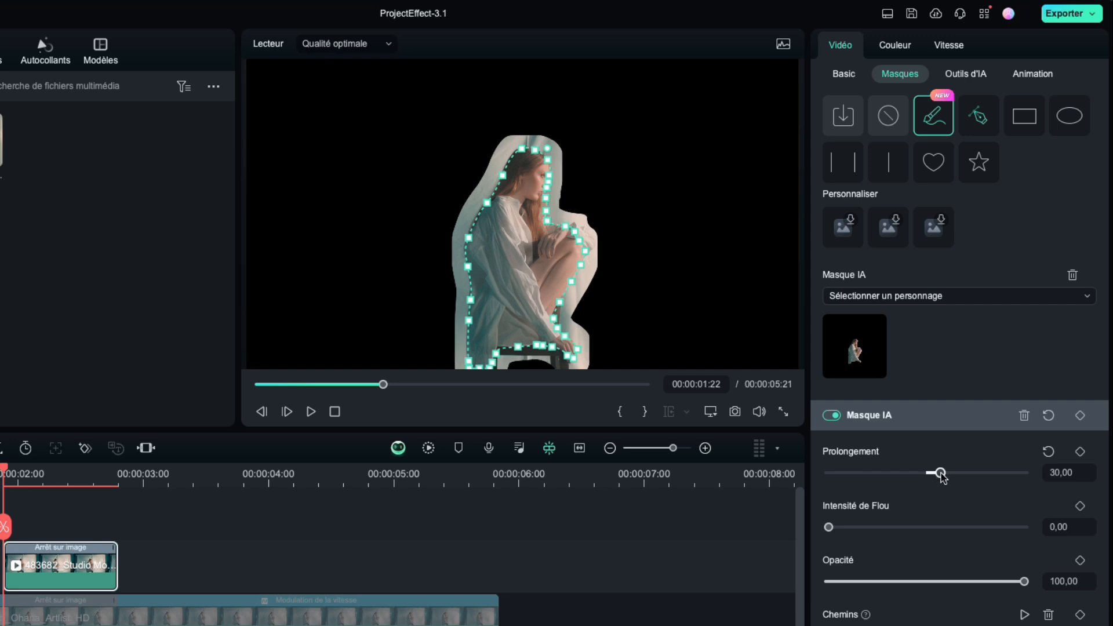
{"action": "left_click", "coordinate": [70, 500]}
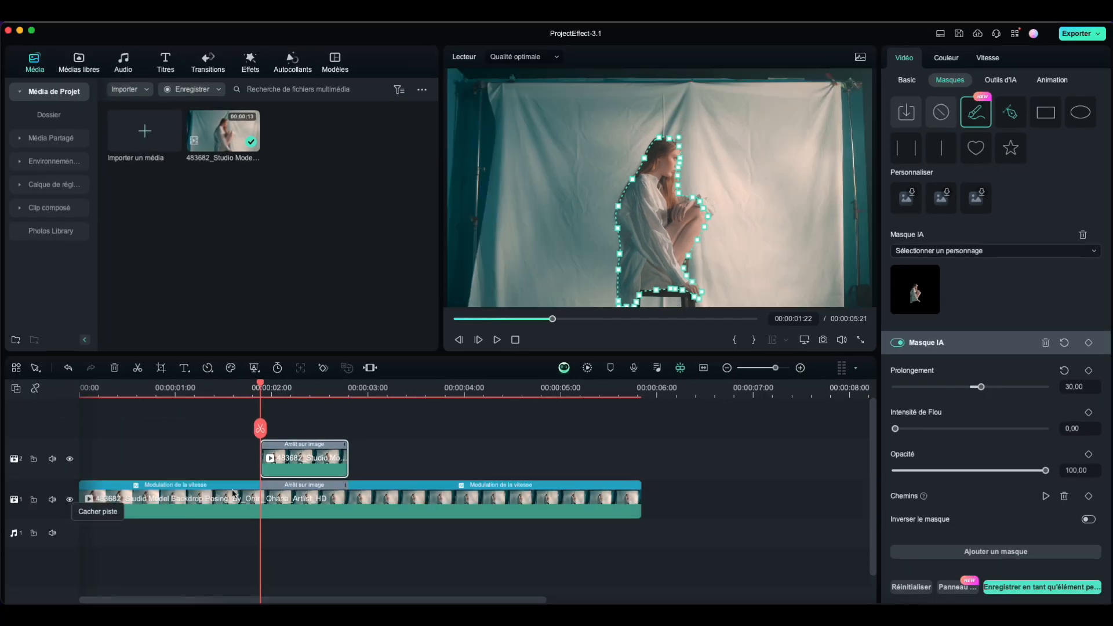
Duplicate the masked freeze-frame segment onto video tracks 3 to 7, all aligned with the original segment.
{"action": "left_click_drag", "start_coordinate": [311, 445], "coordinate": [307, 427]}
{"action": "left_click_drag", "start_coordinate": [308, 449], "coordinate": [303, 428]}
{"action": "left_click_drag", "start_coordinate": [306, 449], "coordinate": [305, 428]}
{"action": "left_click_drag", "start_coordinate": [309, 449], "coordinate": [309, 439]}
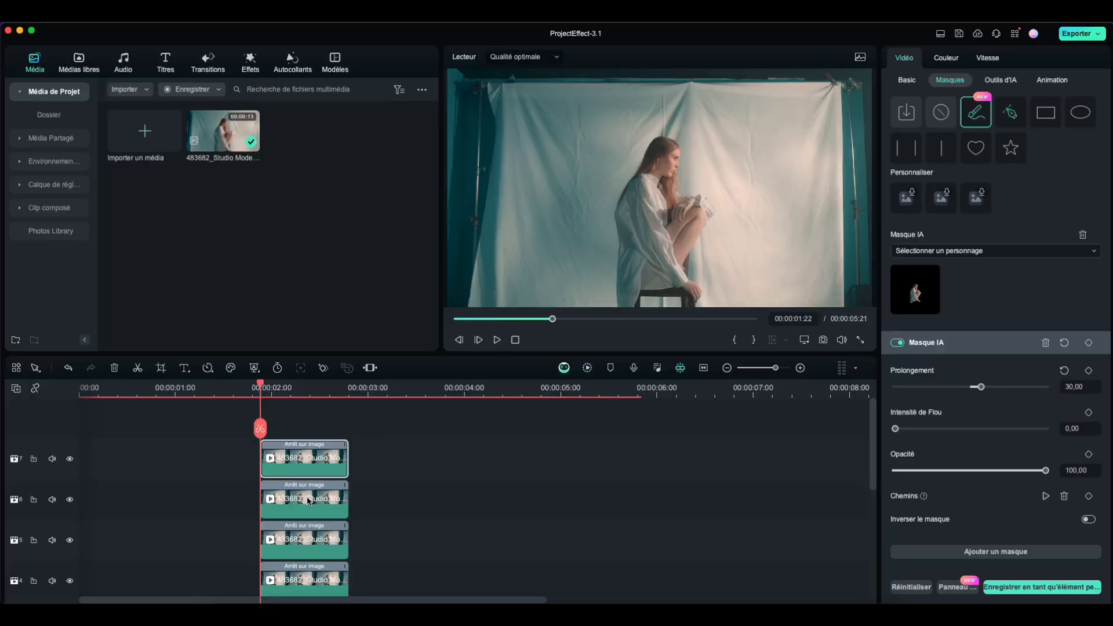
{"action": "scroll", "coordinate": [473, 509], "scroll_direction": "down", "scroll_amount": 3}
{"action": "scroll", "coordinate": [473, 509], "scroll_direction": "down", "scroll_amount": 1}
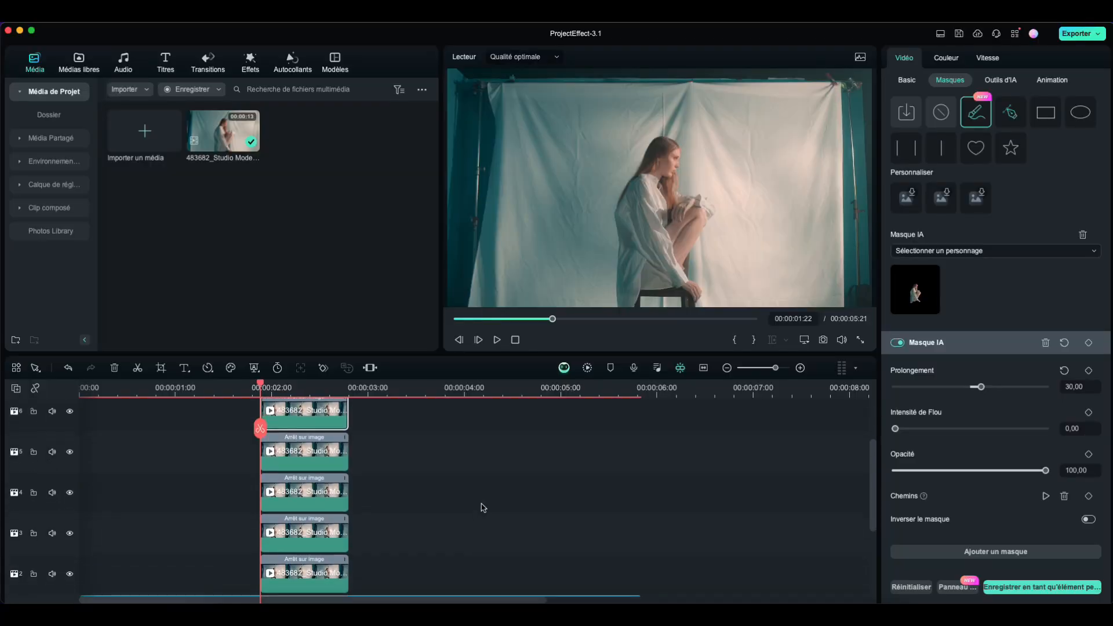
Scale the masked copies progressively larger from track 6 down to track 2, from about 147% on track 6 to 400% on track 2.
{"action": "left_click", "coordinate": [907, 80]}
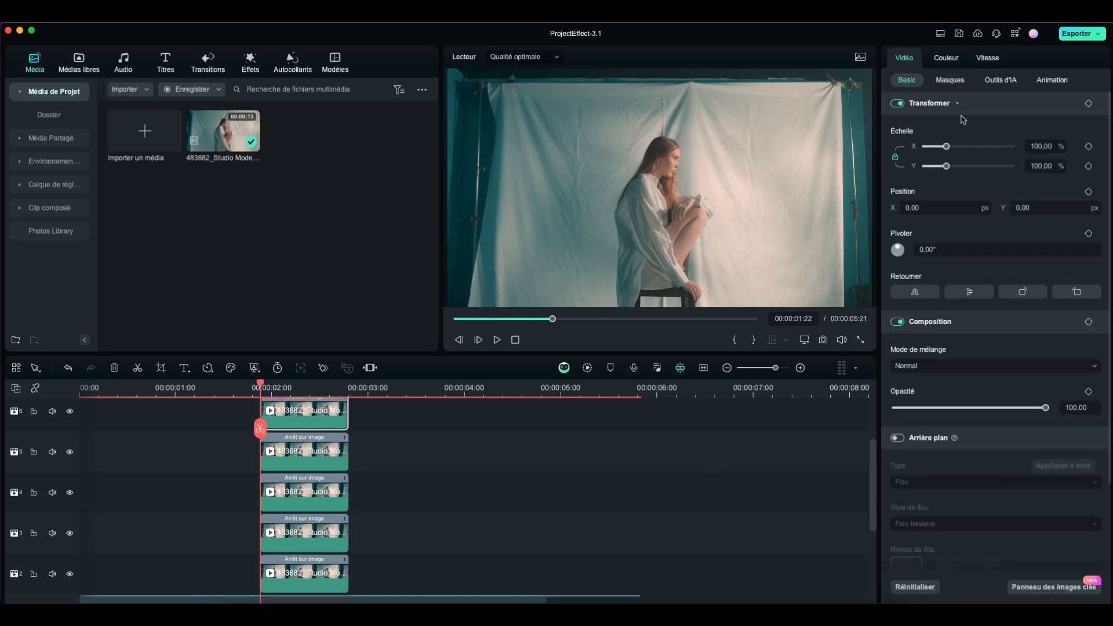
{"action": "left_click_drag", "start_coordinate": [947, 148], "coordinate": [956, 150]}
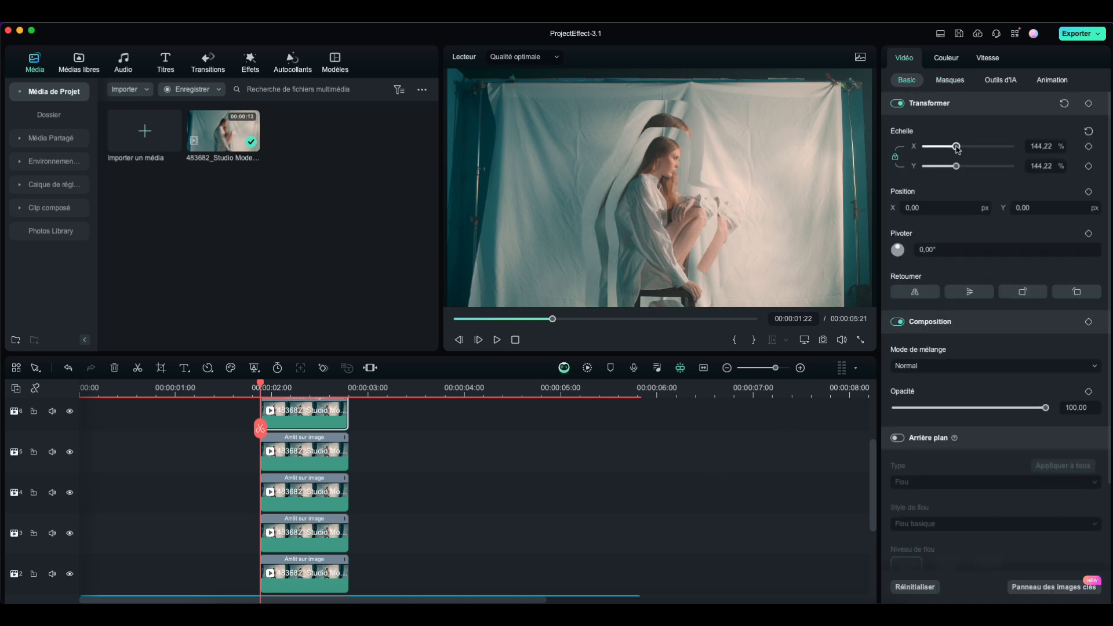
{"action": "left_click", "coordinate": [293, 458]}
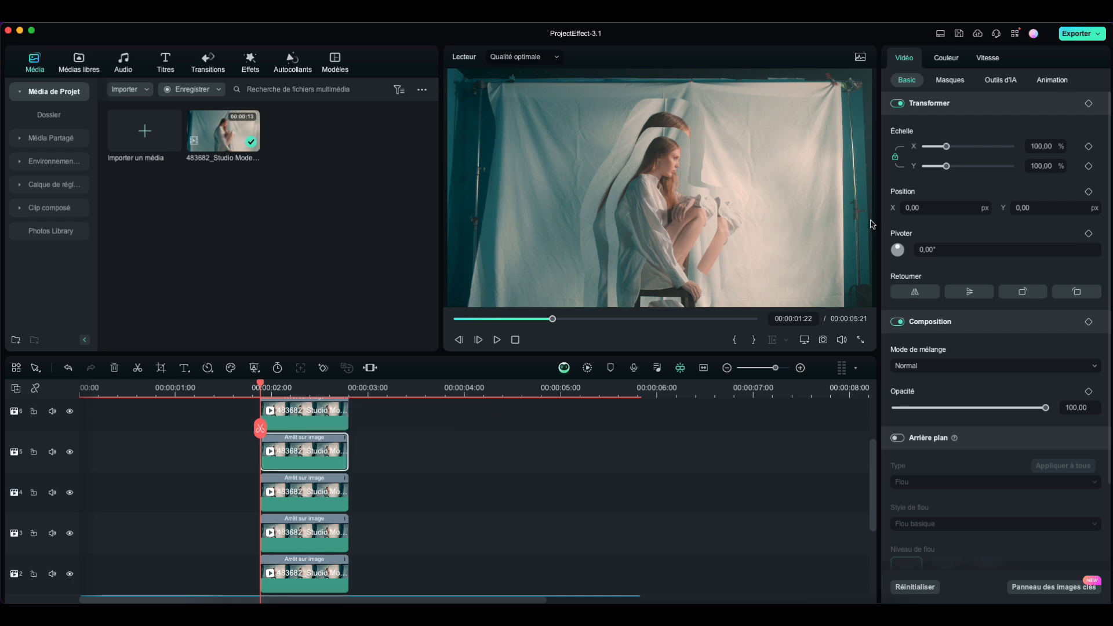
{"action": "left_click_drag", "start_coordinate": [948, 149], "coordinate": [970, 148]}
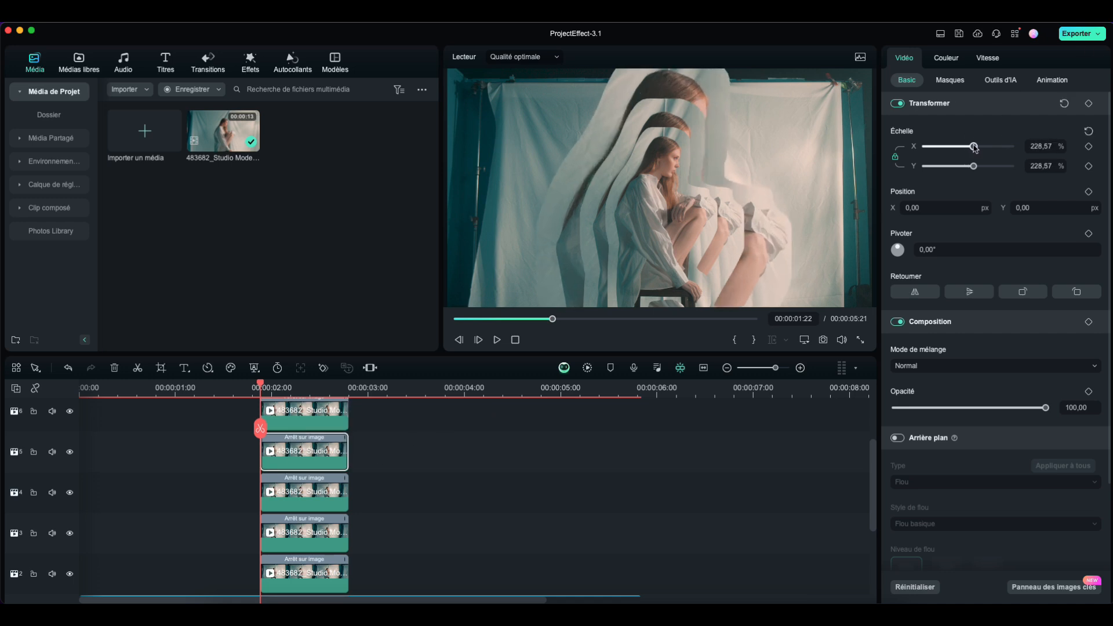
{"action": "left_click", "coordinate": [307, 503]}
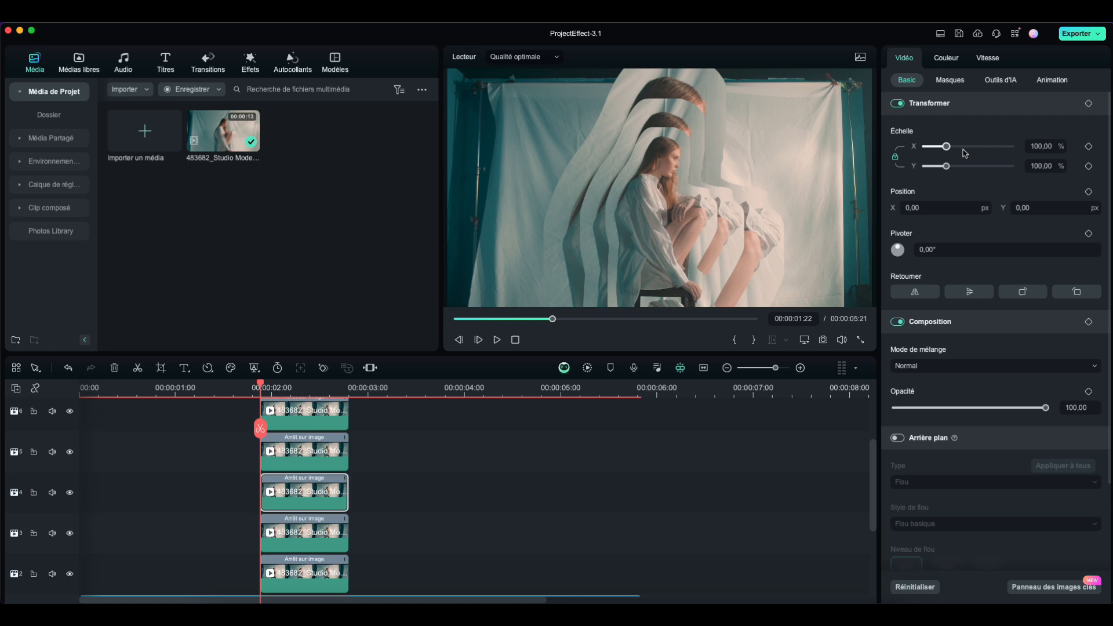
{"action": "left_click_drag", "start_coordinate": [973, 149], "coordinate": [990, 154]}
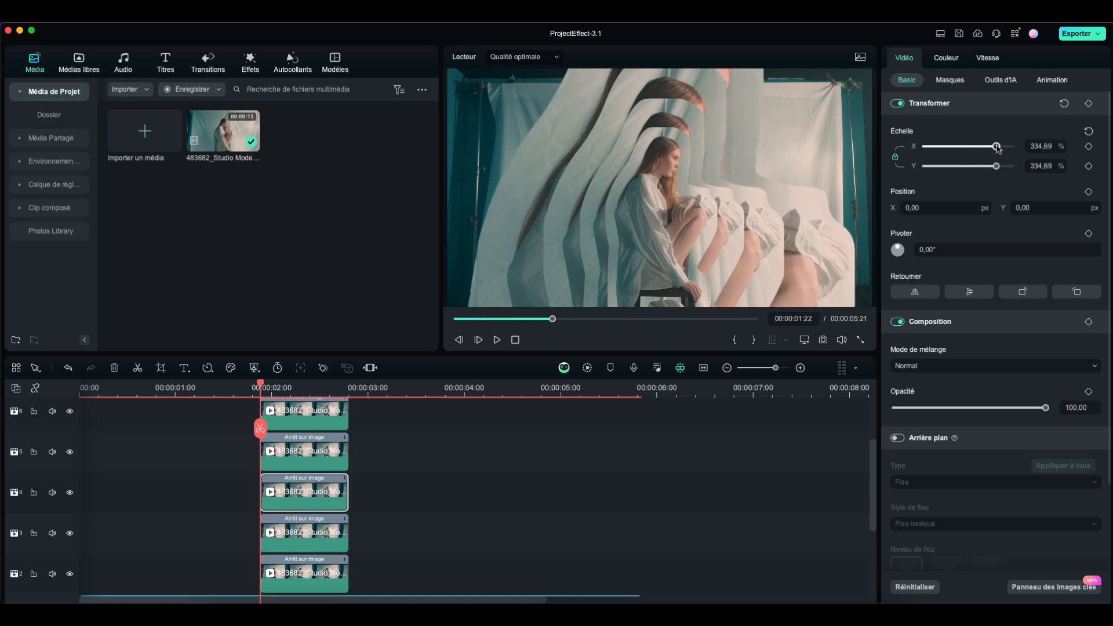
{"action": "left_click", "coordinate": [322, 537]}
{"action": "left_click_drag", "start_coordinate": [946, 150], "coordinate": [1061, 152]}
Save the project.
{"action": "scroll", "coordinate": [322, 464], "scroll_direction": "up", "scroll_amount": 3}
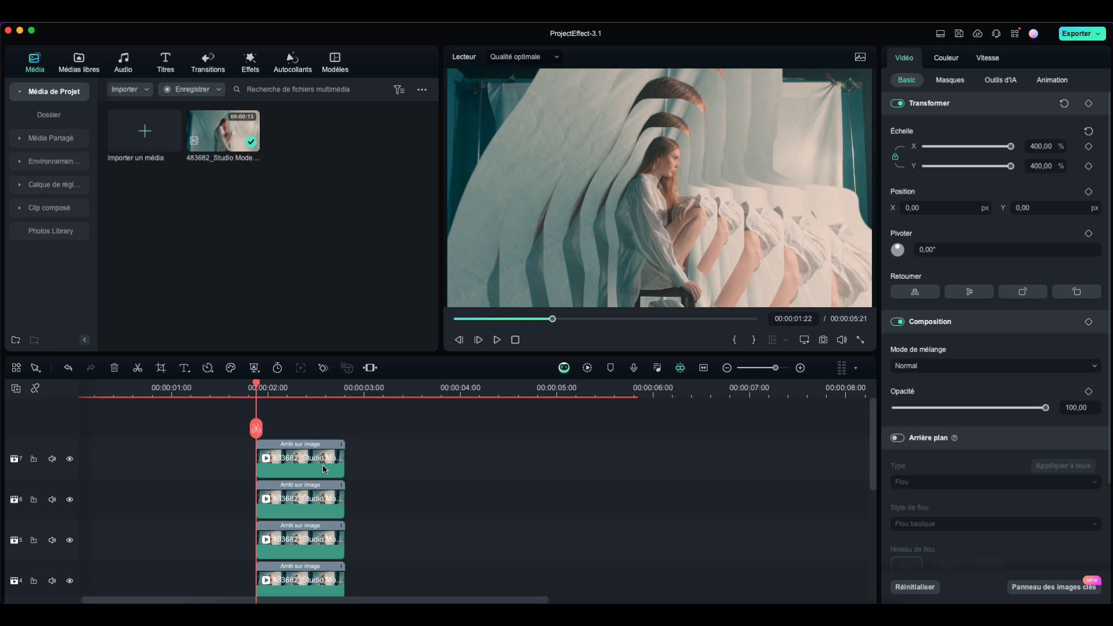
{"action": "left_click", "coordinate": [131, 13]}
{"action": "left_click", "coordinate": [229, 109]}
{"action": "scroll", "coordinate": [313, 475], "scroll_direction": "down", "scroll_amount": 3}
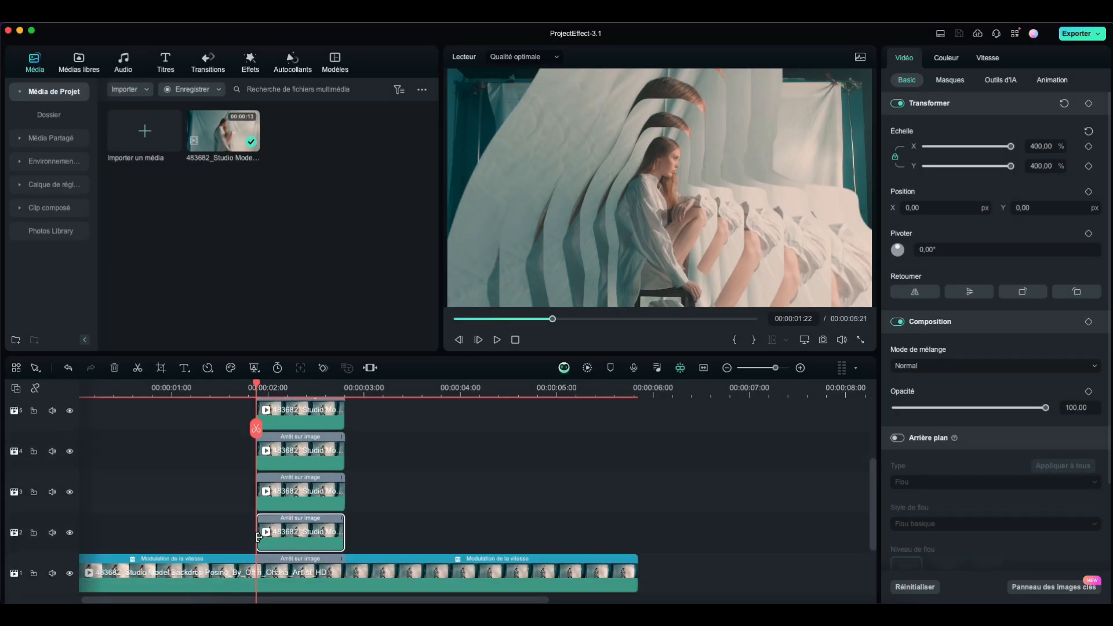
Trim the starts of the masked copies from track 7 down to track 2 so they appear at successive two-frame intervals, track 7 first.
{"action": "scroll", "coordinate": [270, 532], "scroll_direction": "up", "scroll_amount": 3}
{"action": "key", "text": "Right"}
{"action": "key", "text": "Right"}
{"action": "left_click_drag", "start_coordinate": [257, 456], "coordinate": [264, 456]}
{"action": "key", "text": "Right"}
{"action": "key", "text": "Right"}
{"action": "left_click_drag", "start_coordinate": [258, 500], "coordinate": [274, 500]}
{"action": "key", "text": "Right"}
{"action": "key", "text": "Right"}
{"action": "left_click_drag", "start_coordinate": [257, 539], "coordinate": [281, 539]}
{"action": "key", "text": "Right"}
{"action": "key", "text": "Right"}
{"action": "left_click_drag", "start_coordinate": [257, 579], "coordinate": [288, 580]}
{"action": "scroll", "coordinate": [344, 543], "scroll_direction": "down", "scroll_amount": 2}
{"action": "left_click_drag", "start_coordinate": [257, 541], "coordinate": [295, 541]}
{"action": "key", "text": "Right"}
{"action": "key", "text": "Right"}
{"action": "key", "text": "Right"}
{"action": "key", "text": "Right"}
{"action": "left_click", "coordinate": [266, 583]}
{"action": "left_click_drag", "start_coordinate": [266, 584], "coordinate": [303, 583]}
{"action": "key", "text": "Right"}
{"action": "key", "text": "Right"}
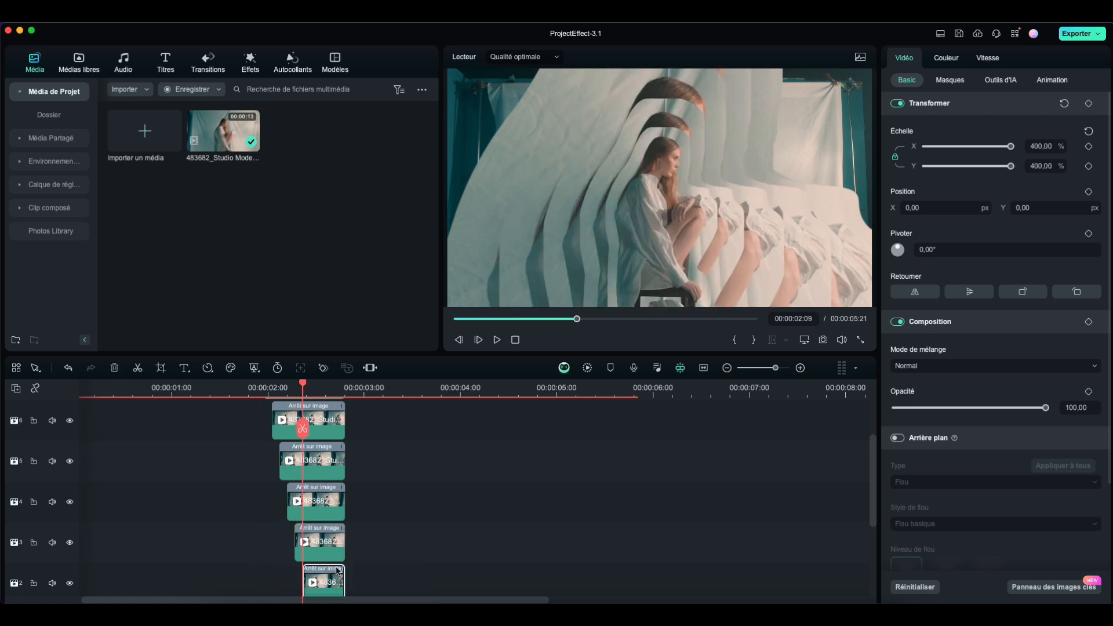
Trim the ends of the masked copies on tracks 2 to 6 so they finish one frame apart, with track 2 ending first.
{"action": "scroll", "coordinate": [354, 530], "scroll_direction": "down", "scroll_amount": 2}
{"action": "key", "text": "Right"}
{"action": "key", "text": "Right"}
{"action": "key", "text": "Right"}
{"action": "key", "text": "Right"}
{"action": "scroll", "coordinate": [370, 524], "scroll_direction": "up", "scroll_amount": 3}
{"action": "key", "text": "Left"}
{"action": "key", "text": "Left"}
{"action": "key", "text": "Left"}
{"action": "key", "text": "Left"}
{"action": "key", "text": "Left"}
{"action": "scroll", "coordinate": [370, 524], "scroll_direction": "down", "scroll_amount": 2}
{"action": "left_click_drag", "start_coordinate": [344, 563], "coordinate": [329, 564]}
{"action": "left_click_drag", "start_coordinate": [345, 516], "coordinate": [329, 516]}
{"action": "left_click_drag", "start_coordinate": [345, 475], "coordinate": [332, 484]}
{"action": "scroll", "coordinate": [347, 487], "scroll_direction": "up", "scroll_amount": 3}
{"action": "key", "text": "Right"}
{"action": "key", "text": "Right"}
{"action": "key", "text": "Right"}
{"action": "left_click", "coordinate": [336, 484]}
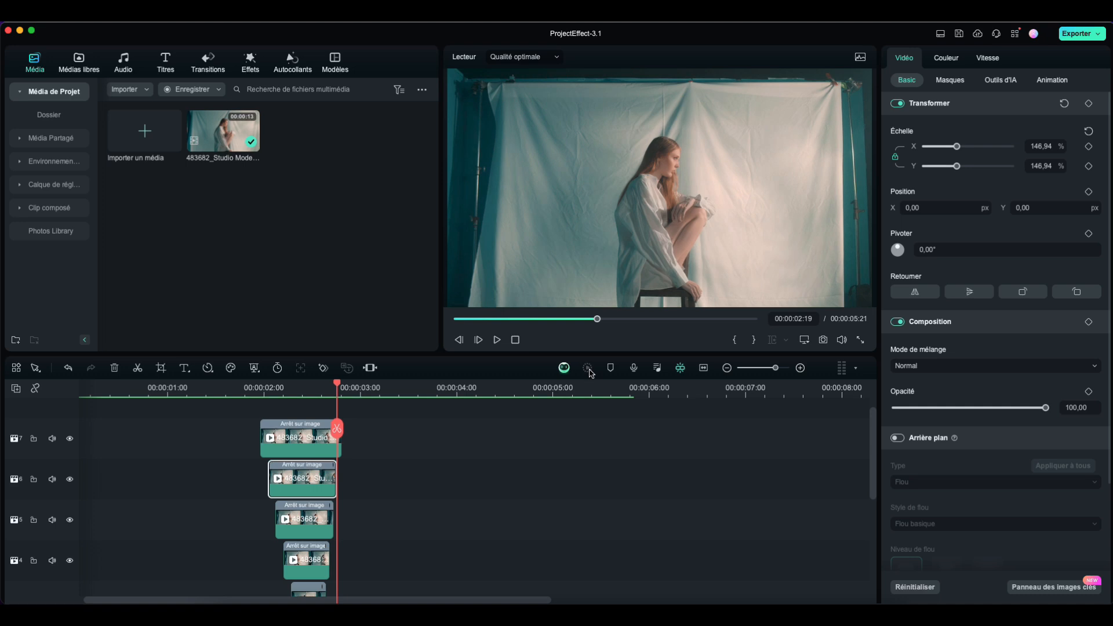
Play the sequence from the timeline start to review the staggered freeze-frame echo effect.
{"action": "scroll", "coordinate": [533, 478], "scroll_direction": "down", "scroll_amount": 3}
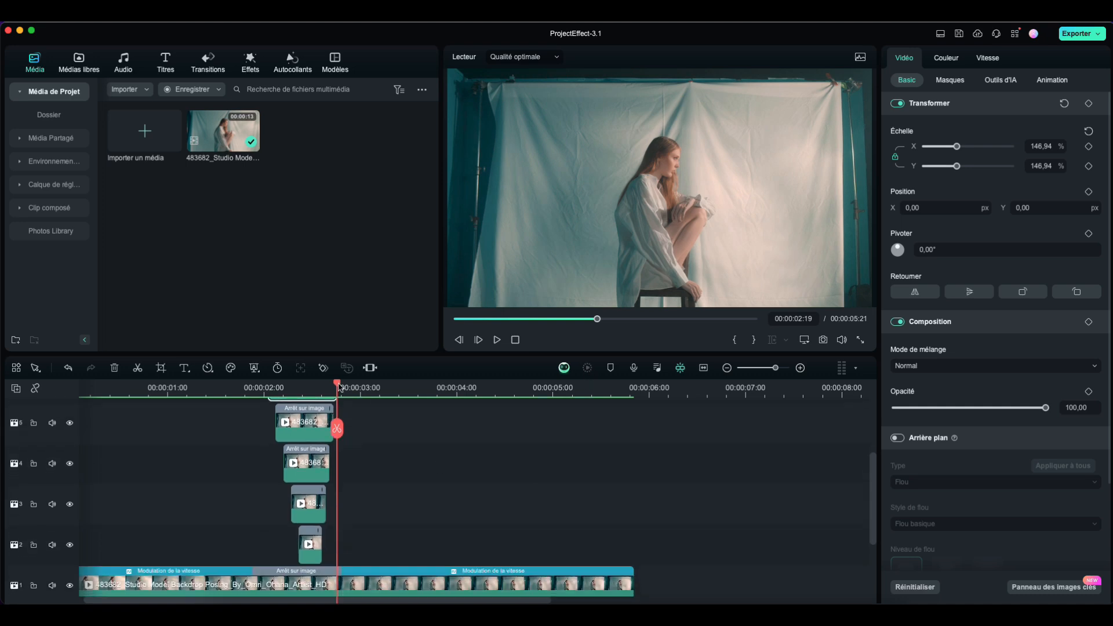
{"action": "left_click_drag", "start_coordinate": [339, 388], "coordinate": [69, 408]}
{"action": "key", "text": "space"}
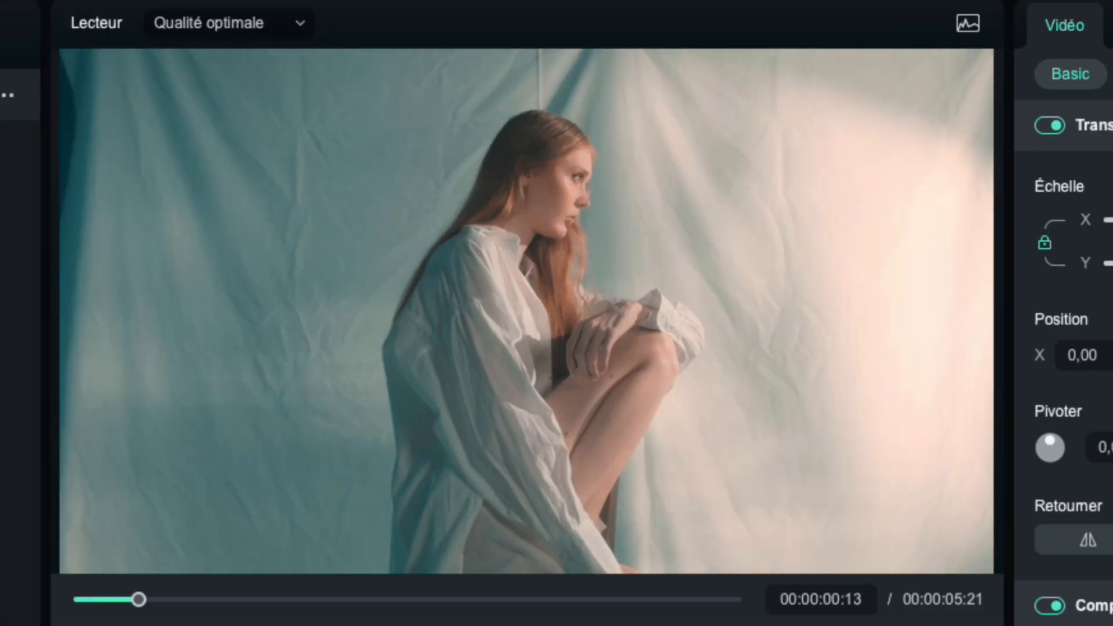